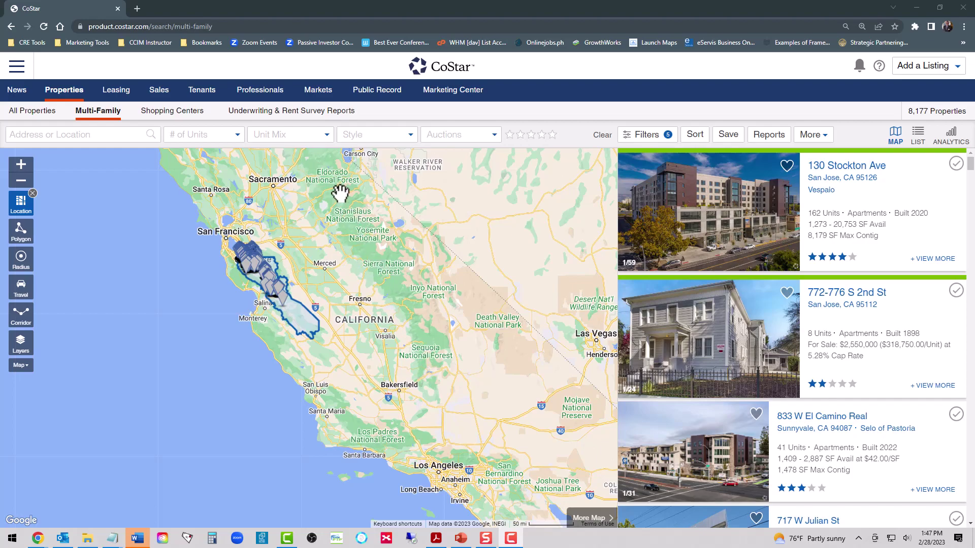
# Zoom and pan the map over the San Jose-to-Gilroy outline until the list shows 399 properties.
pyautogui.scroll(2, 272, 236)
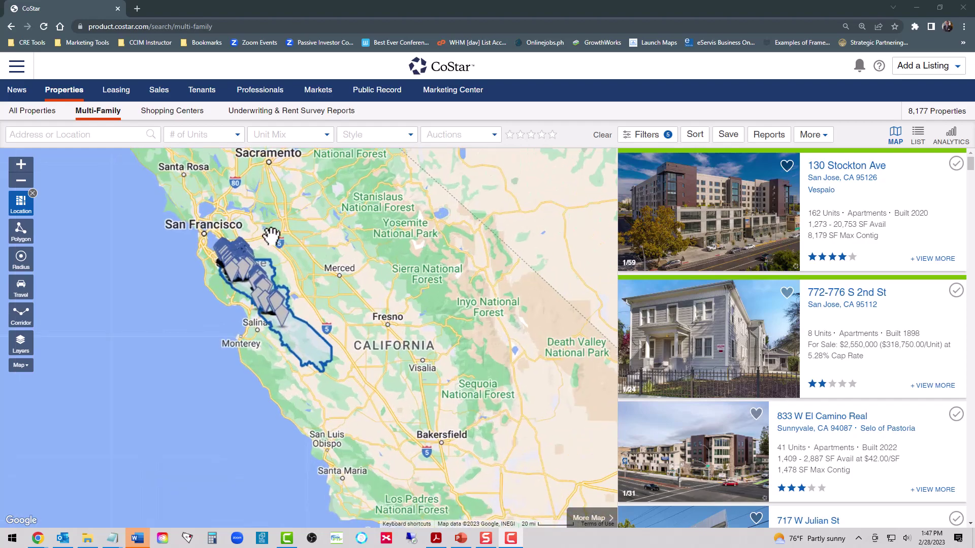
pyautogui.scroll(1, 261, 256)
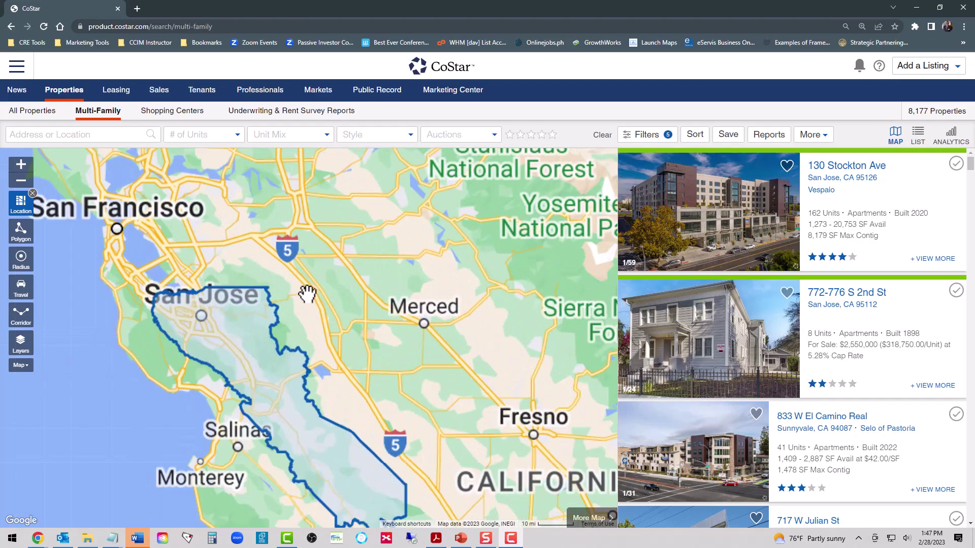
pyautogui.scroll(1, 302, 231)
pyautogui.moveTo(298, 224); pyautogui.dragTo(290, 196)
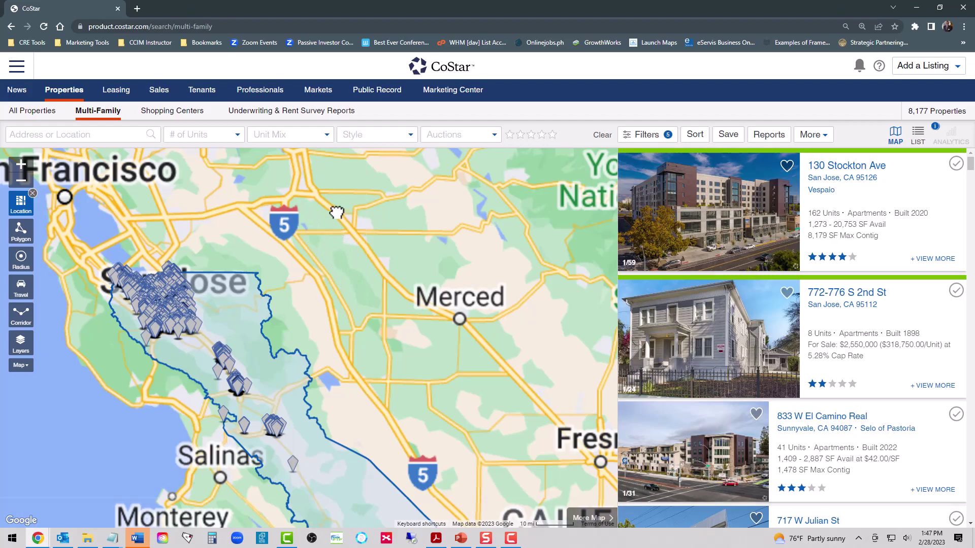
pyautogui.moveTo(352, 313); pyautogui.dragTo(344, 274)
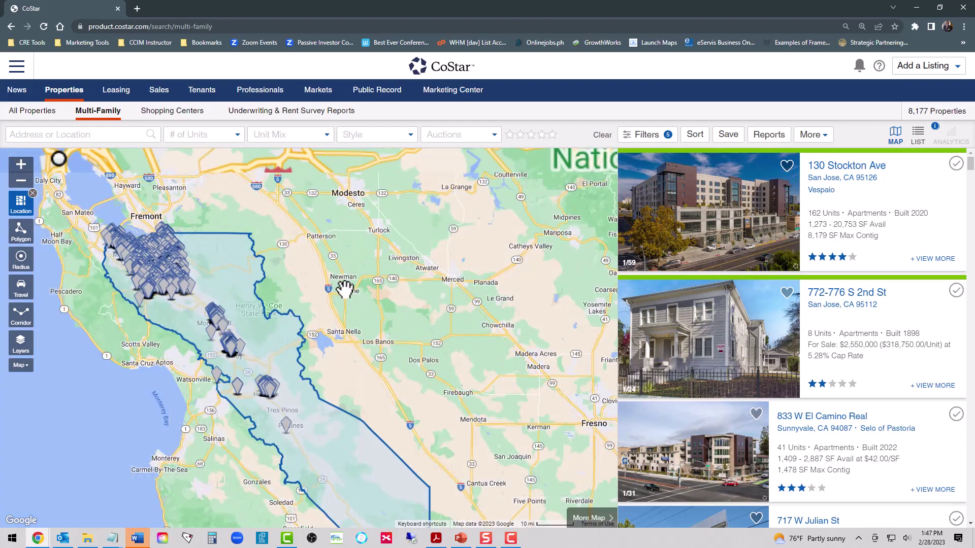
pyautogui.scroll(-1, 342, 263)
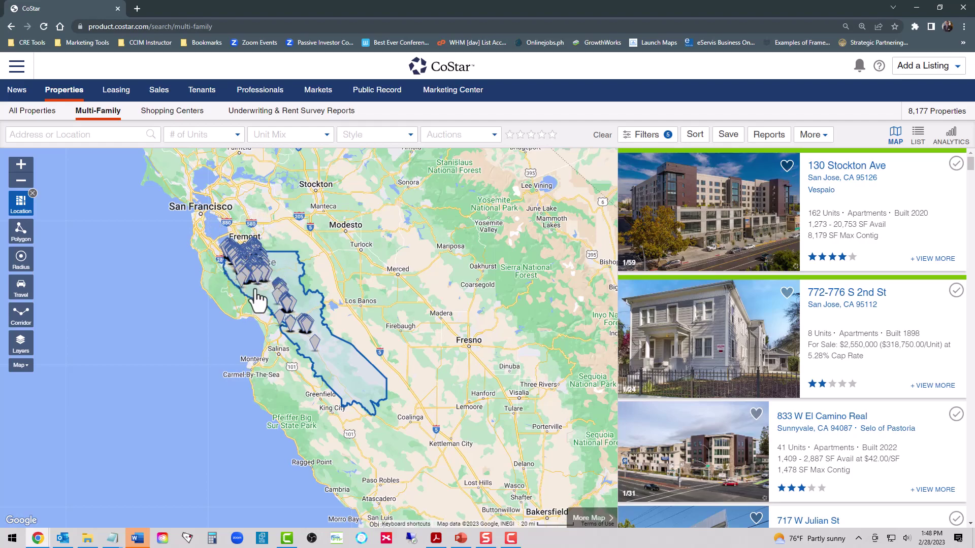
pyautogui.scroll(1, 263, 303)
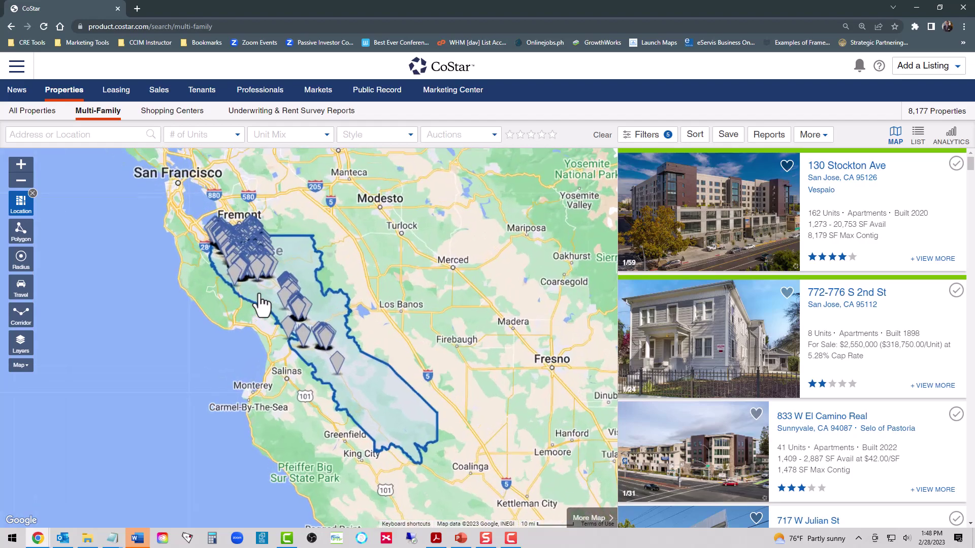
pyautogui.scroll(1, 292, 296)
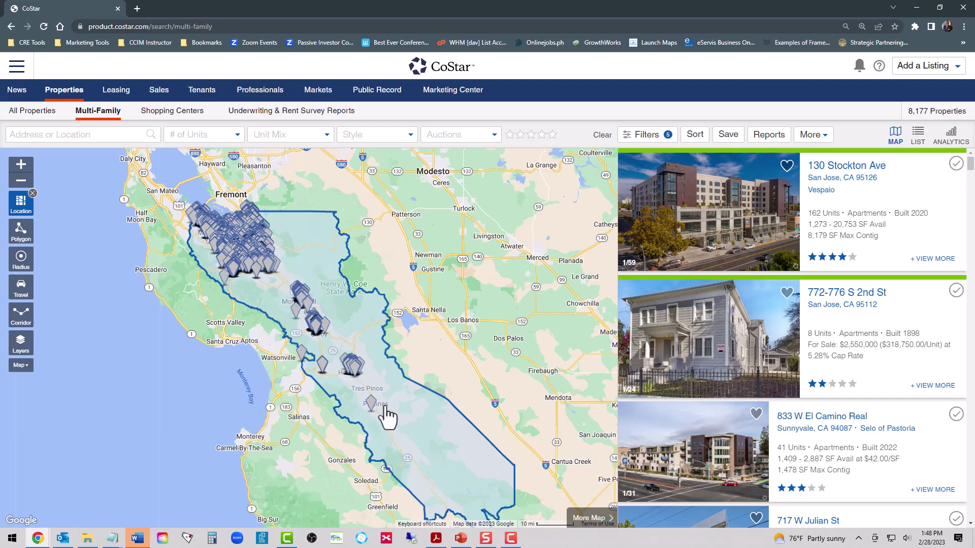
pyautogui.scroll(1, 387, 418)
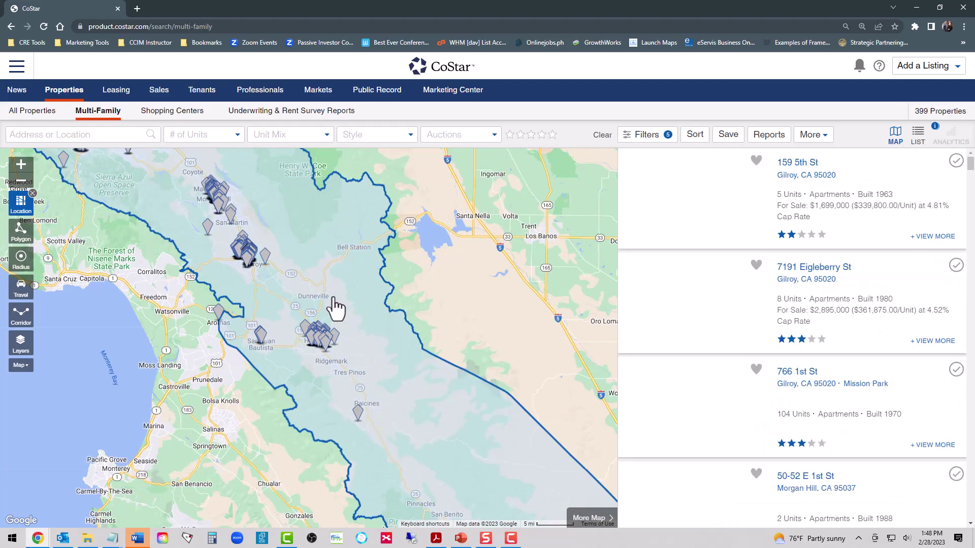
pyautogui.moveTo(335, 296); pyautogui.dragTo(352, 315)
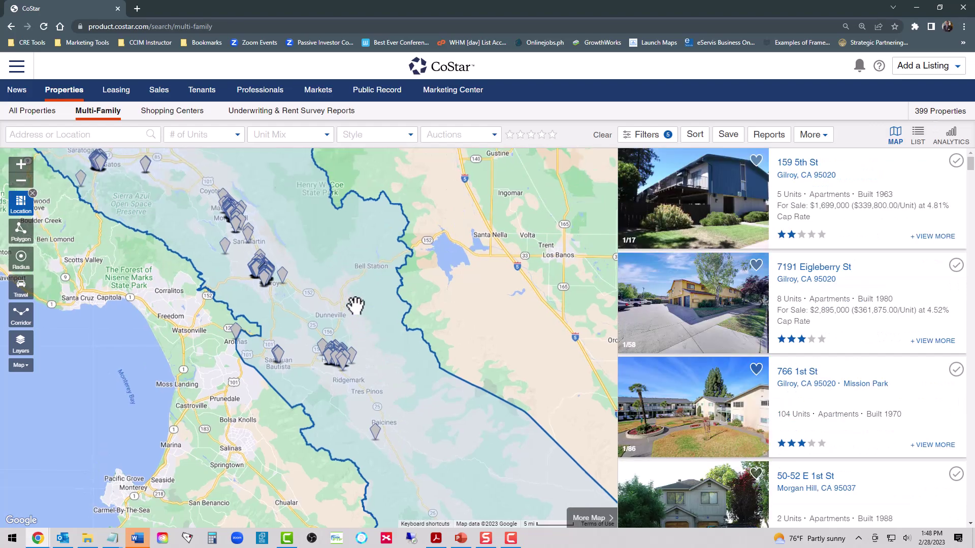
pyautogui.scroll(-1, 364, 325)
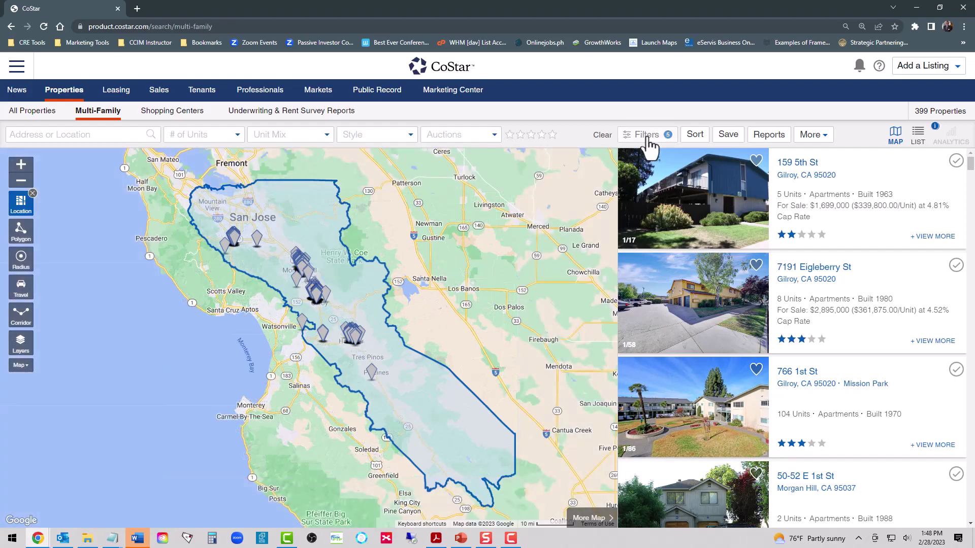
# Review the Market Segment and Rent Type filter choices, then go to the Location market settings.
pyautogui.click(647, 136)
pyautogui.click(660, 342)
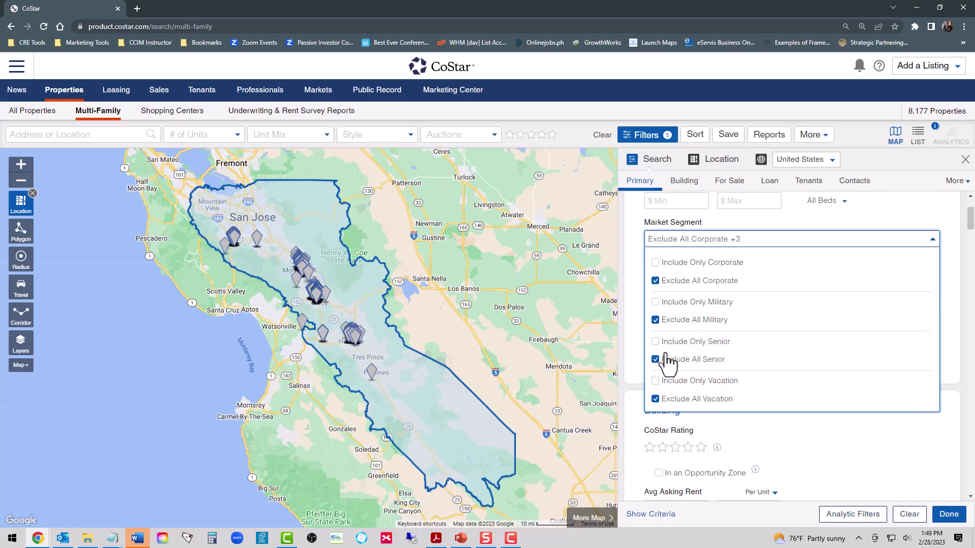
pyautogui.click(629, 310)
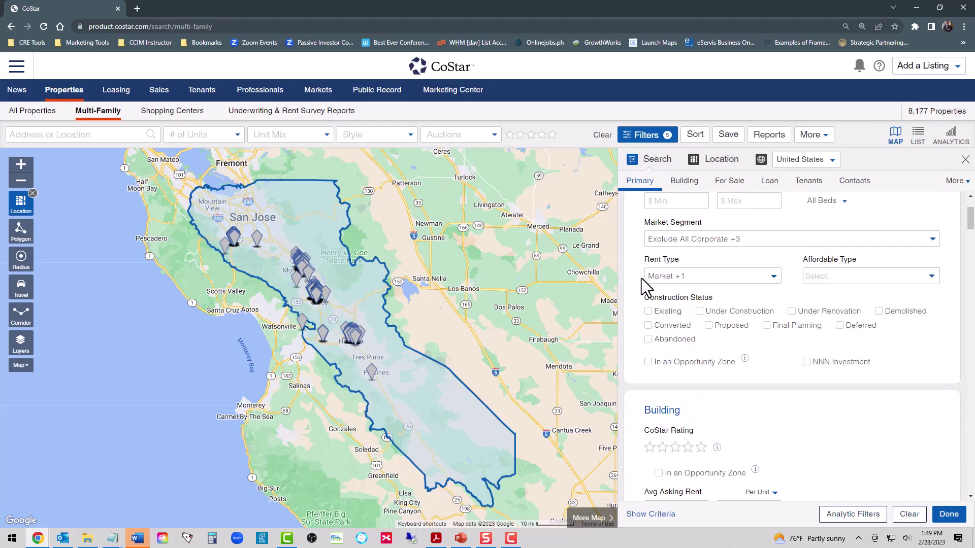
pyautogui.click(661, 277)
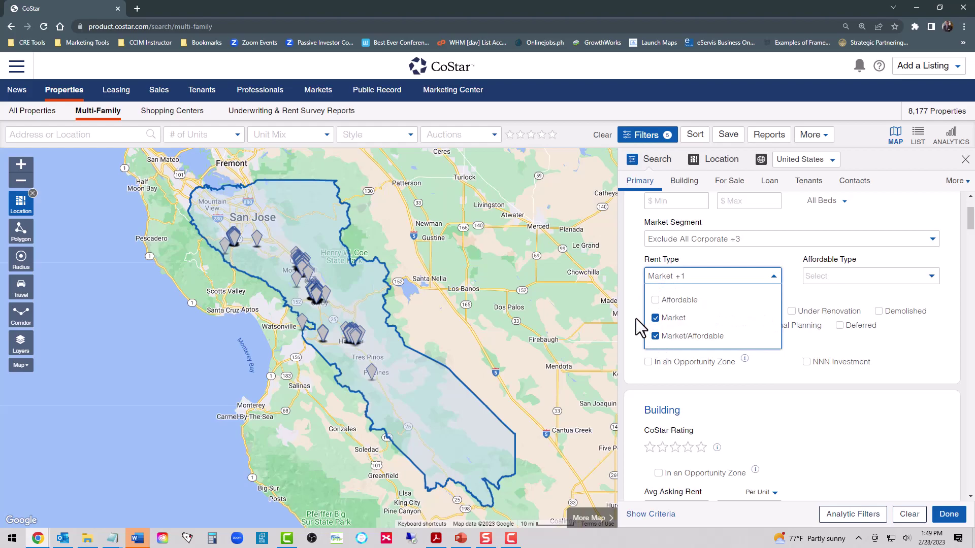
pyautogui.click(634, 288)
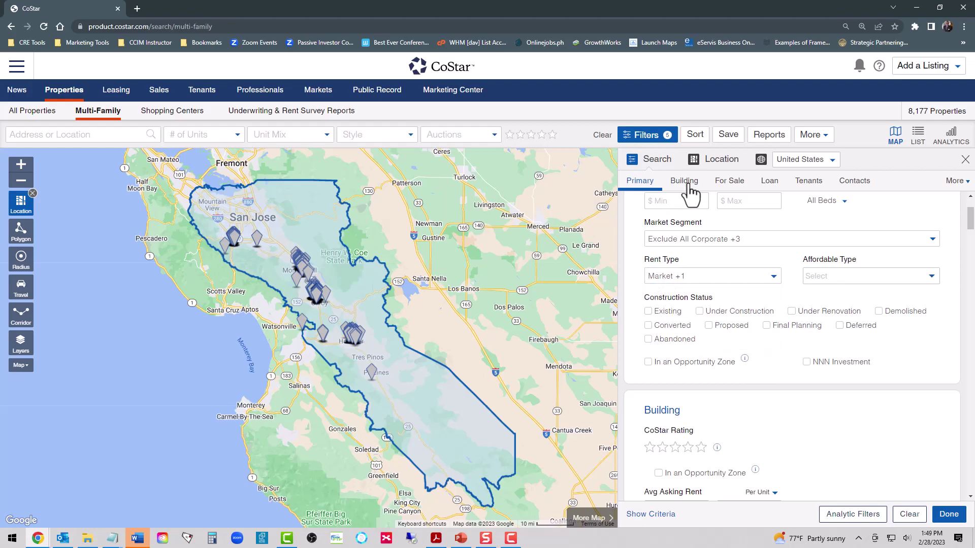
pyautogui.click(719, 163)
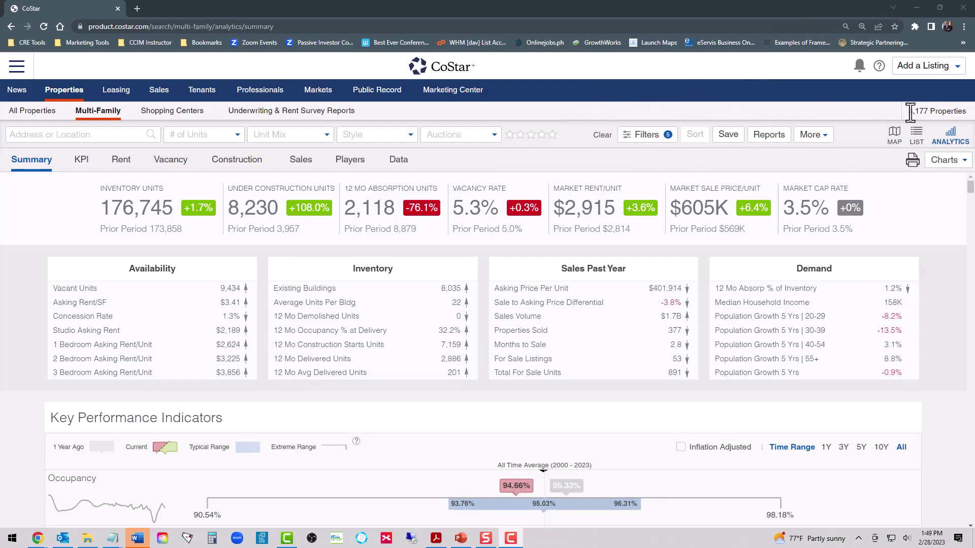
pyautogui.moveTo(909, 110); pyautogui.dragTo(954, 113)
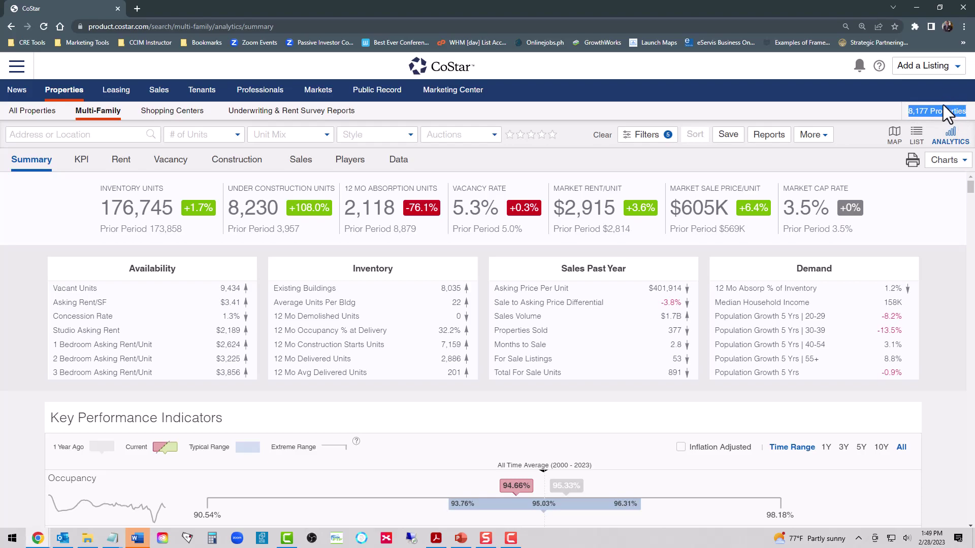
pyautogui.click(107, 209)
pyautogui.moveTo(105, 209); pyautogui.dragTo(172, 212)
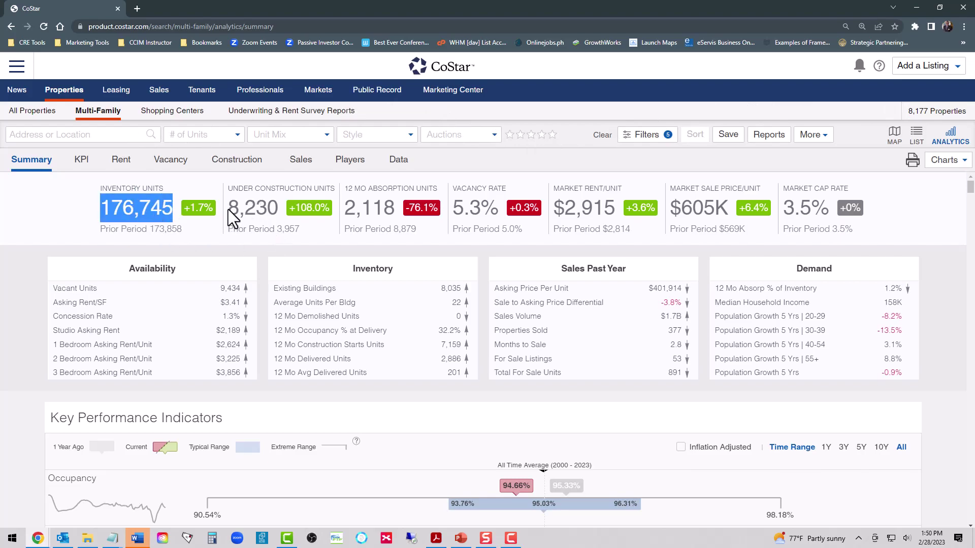
pyautogui.moveTo(230, 210); pyautogui.dragTo(279, 215)
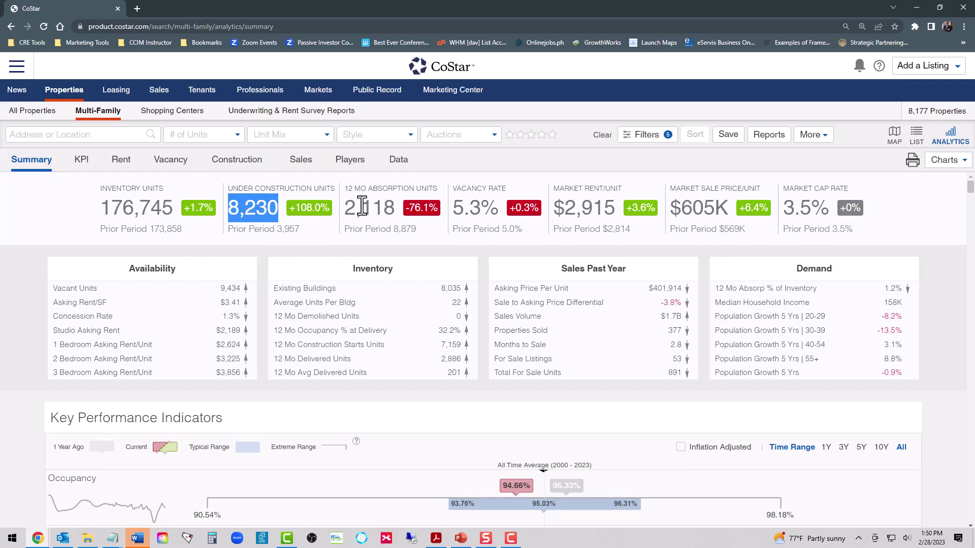
pyautogui.moveTo(346, 208); pyautogui.dragTo(397, 208)
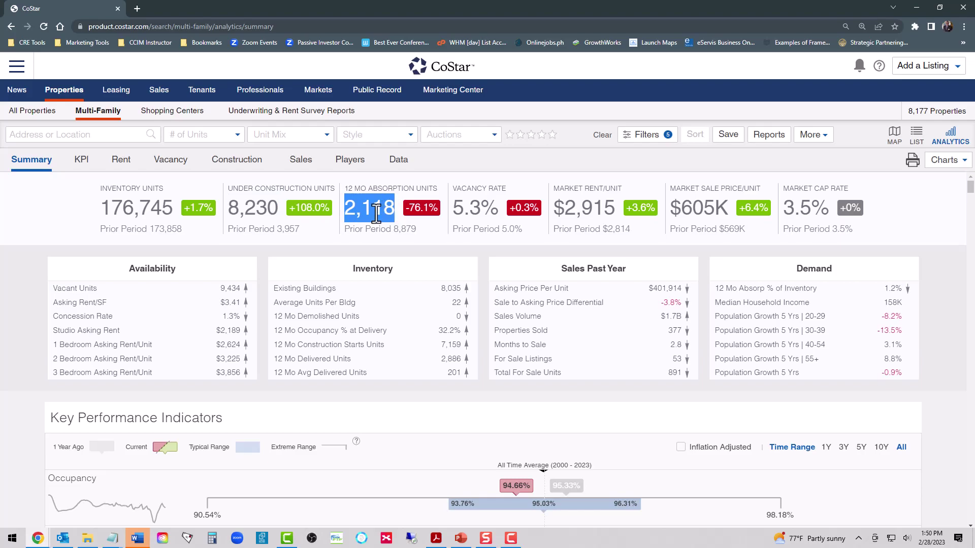
pyautogui.click(396, 232)
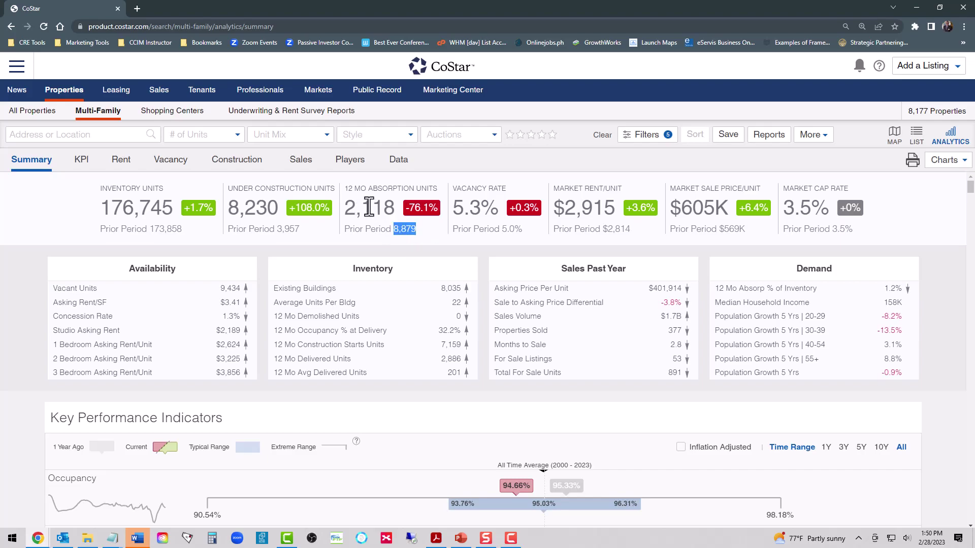
pyautogui.moveTo(503, 229); pyautogui.dragTo(514, 229)
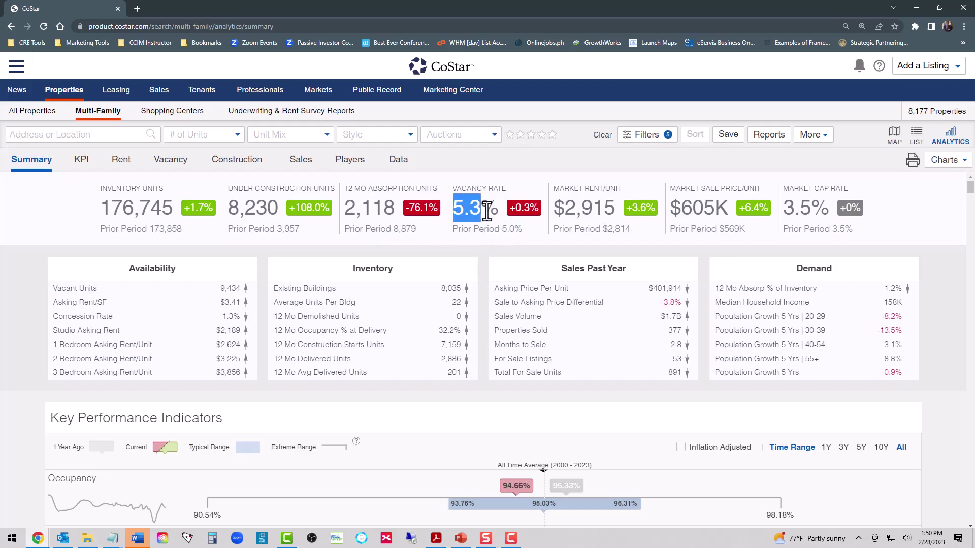
pyautogui.moveTo(486, 210); pyautogui.dragTo(498, 209)
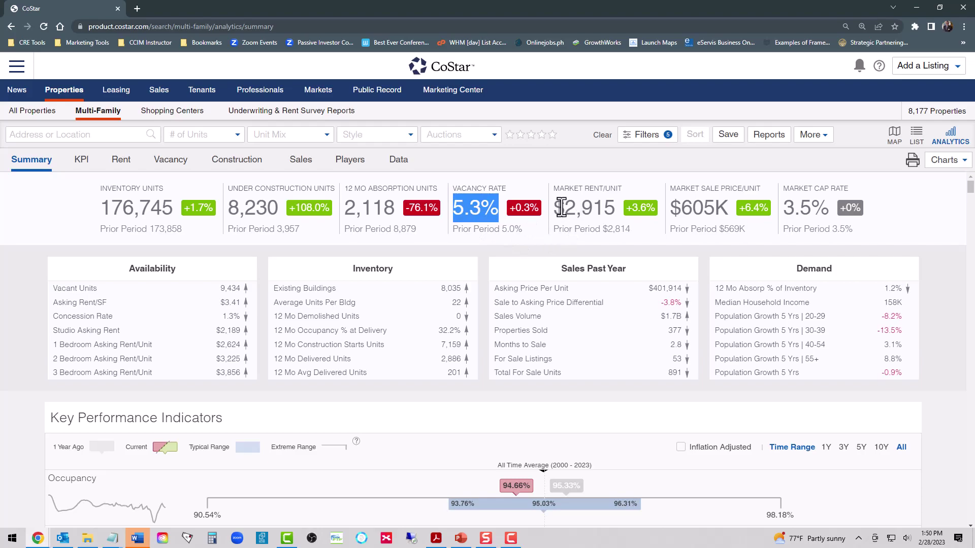
pyautogui.moveTo(565, 210); pyautogui.dragTo(616, 207)
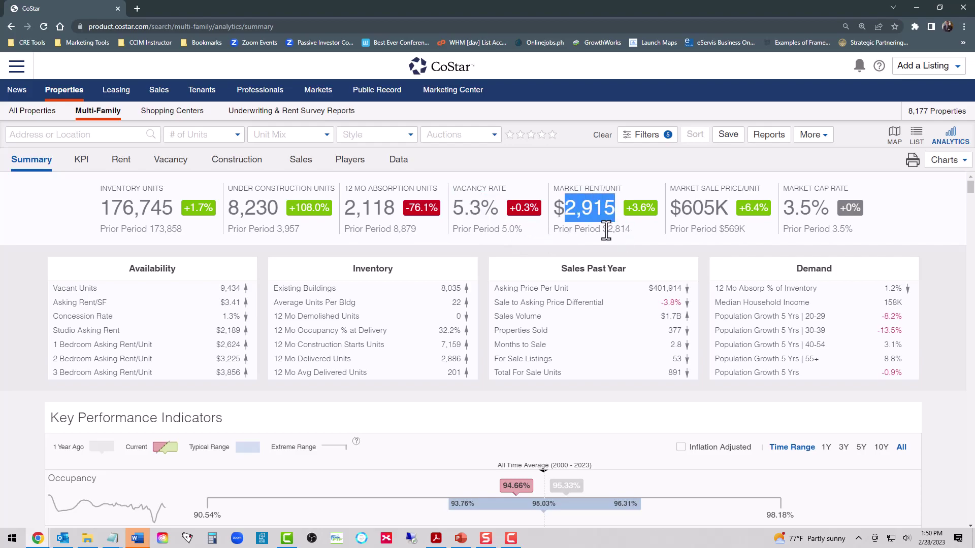
pyautogui.moveTo(603, 230); pyautogui.dragTo(632, 231)
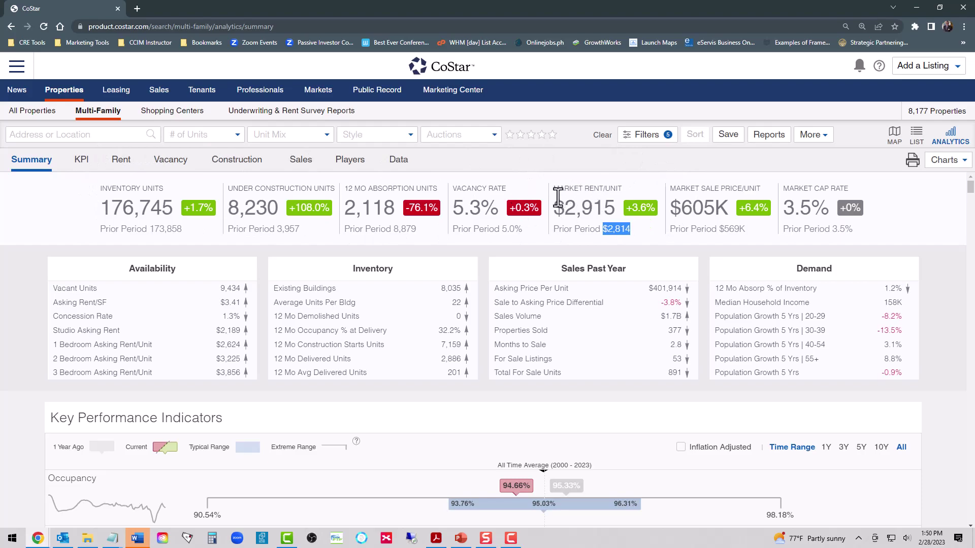
# Scroll through the San Jose multifamily Summary page figures.
pyautogui.scroll(-1, 557, 192)
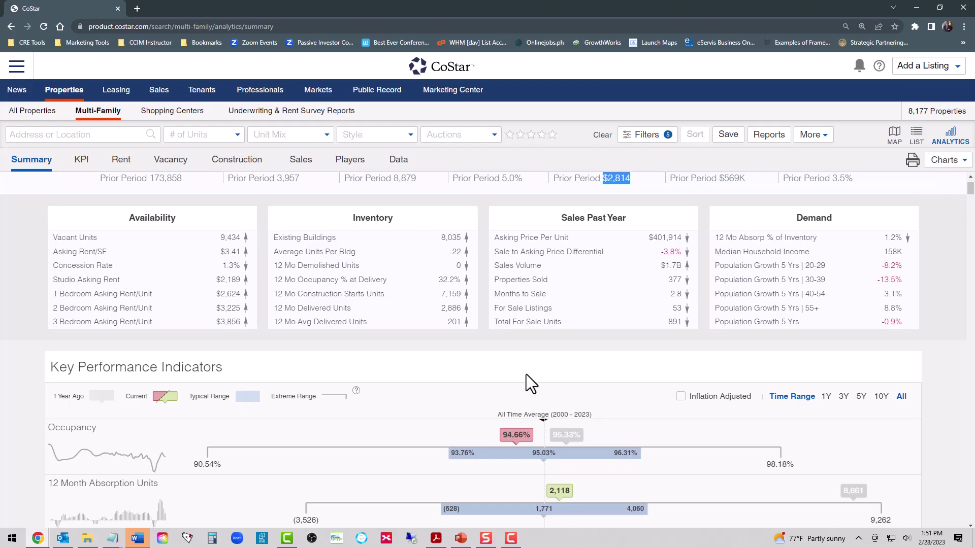
pyautogui.scroll(1, 538, 395)
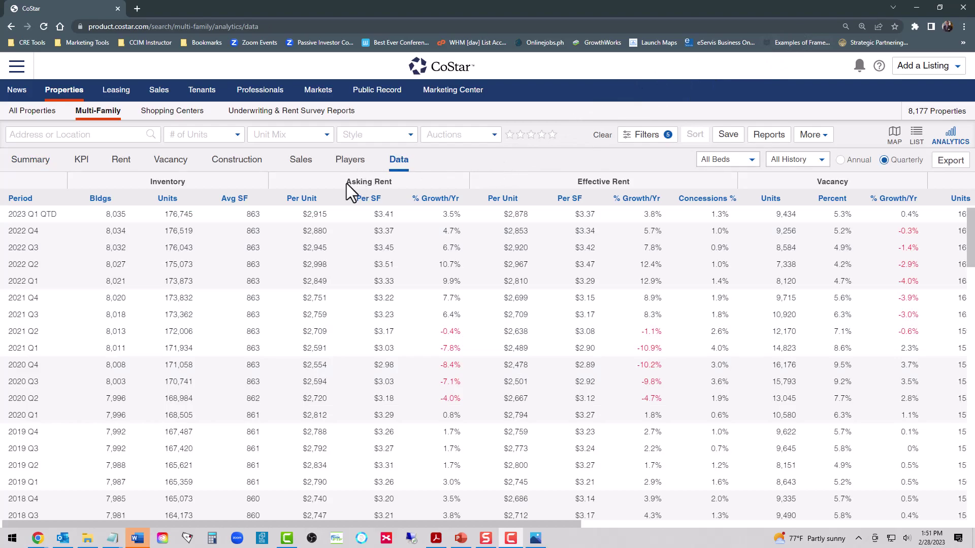
pyautogui.moveTo(345, 182); pyautogui.dragTo(387, 186)
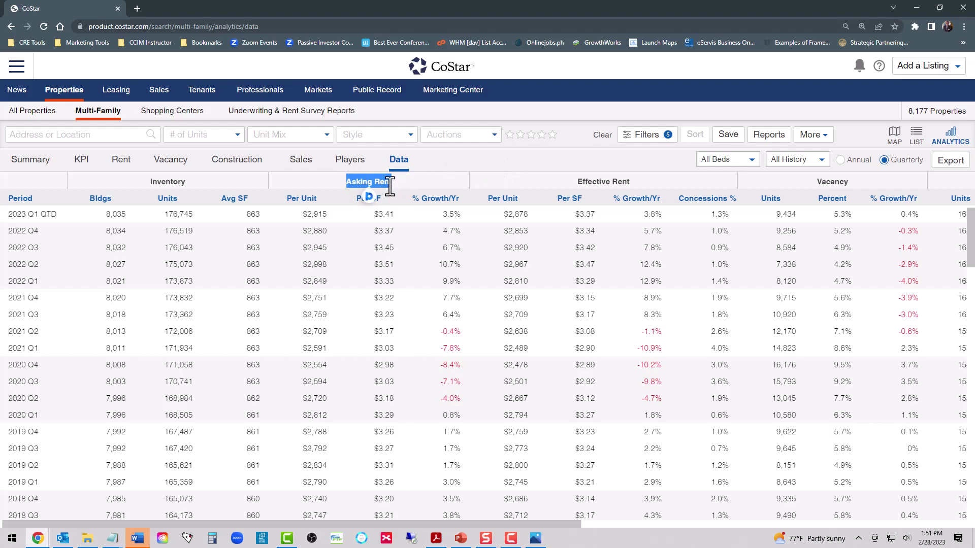
pyautogui.moveTo(578, 181); pyautogui.dragTo(629, 183)
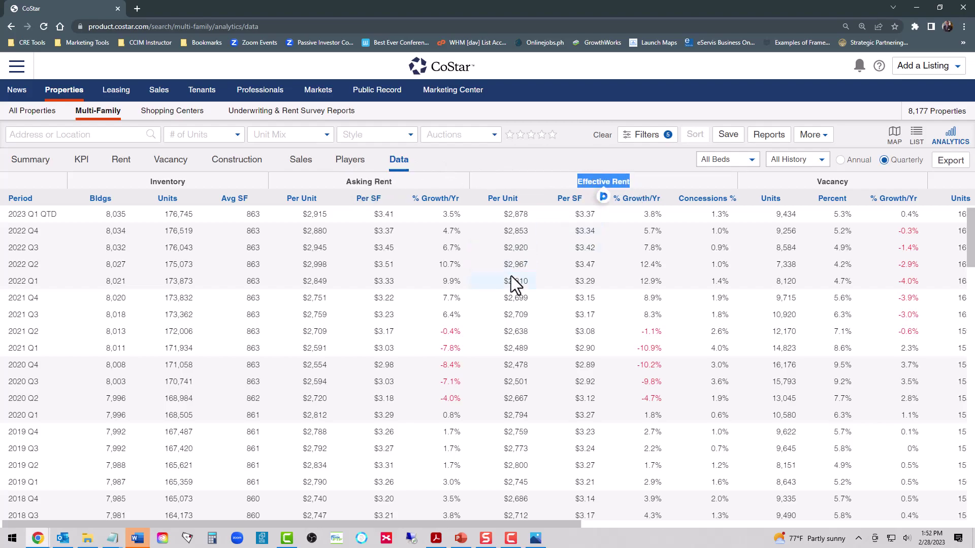
pyautogui.moveTo(504, 280); pyautogui.dragTo(522, 280)
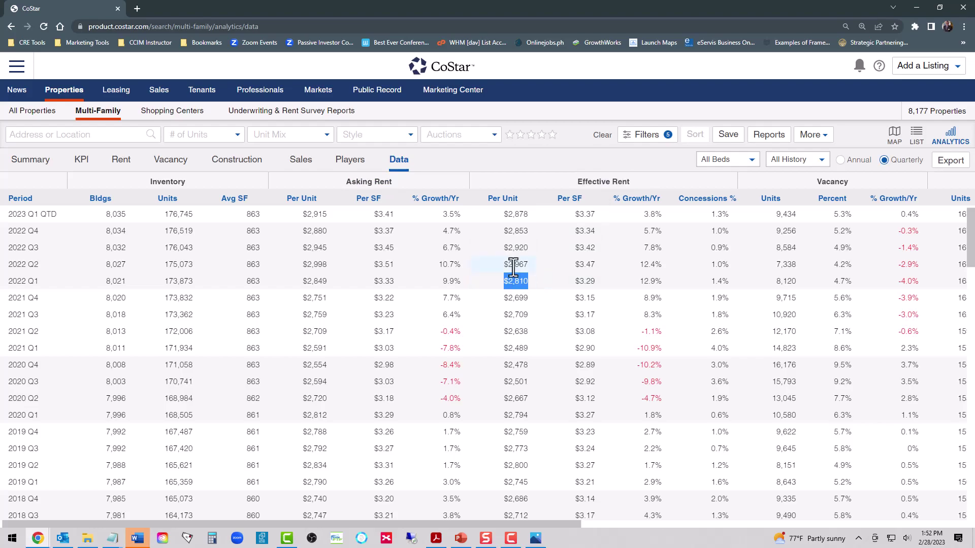
pyautogui.click(517, 263)
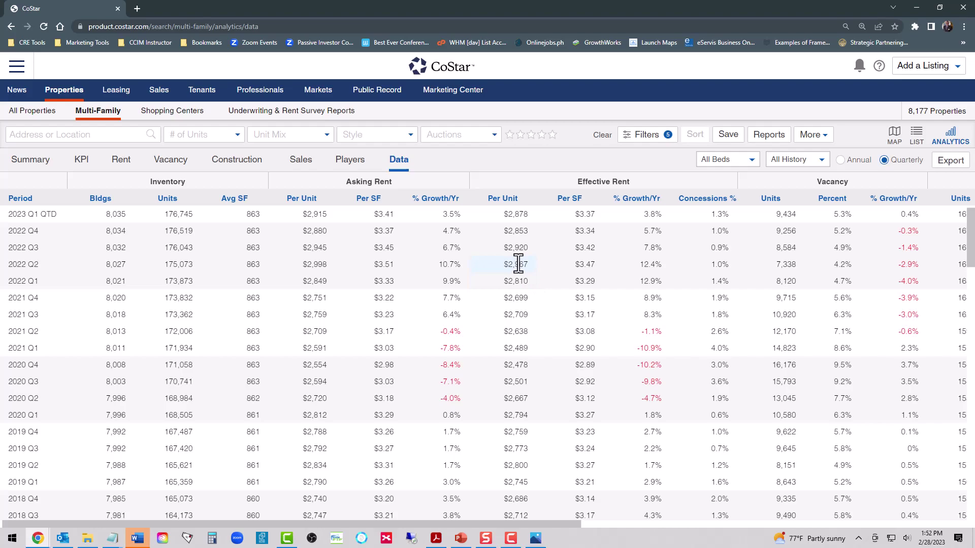
pyautogui.moveTo(508, 249); pyautogui.dragTo(529, 253)
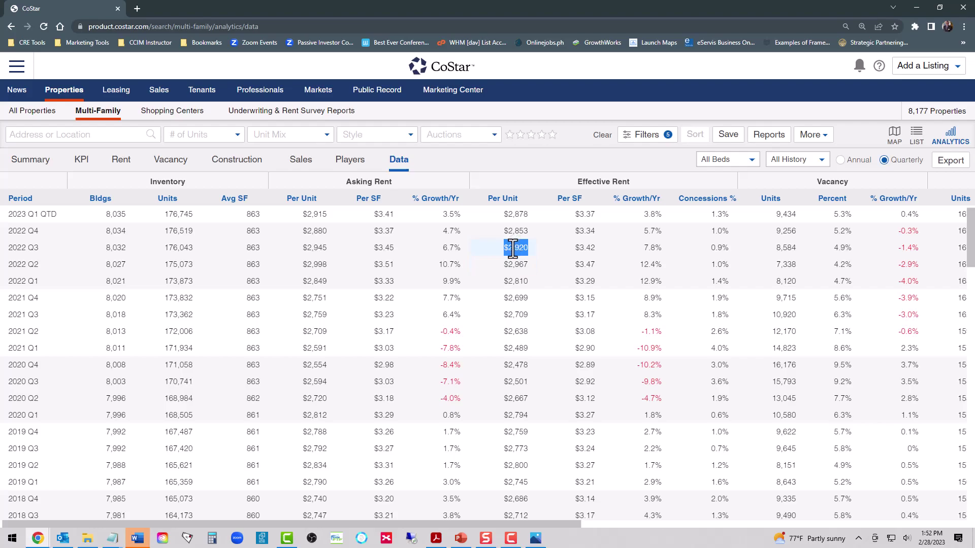
pyautogui.doubleClick(511, 231)
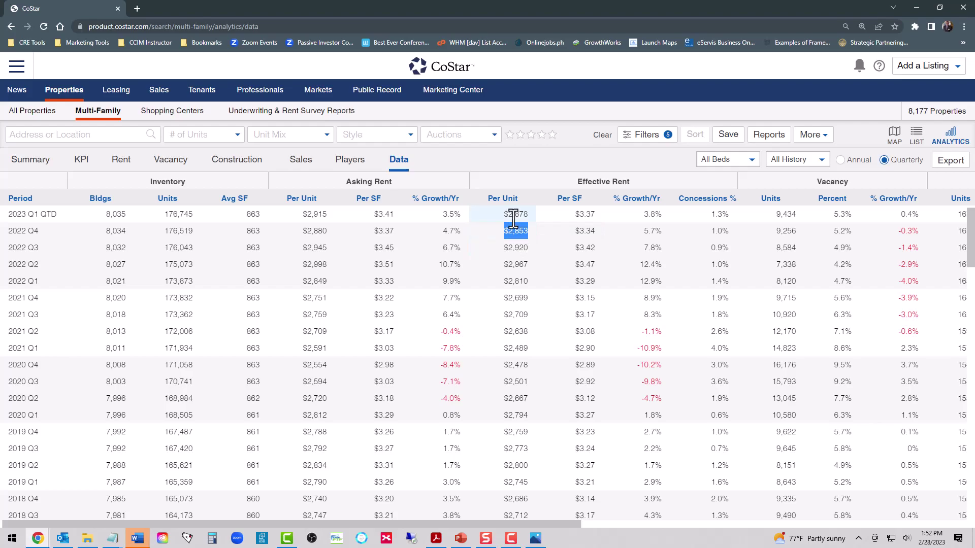
pyautogui.doubleClick(504, 214)
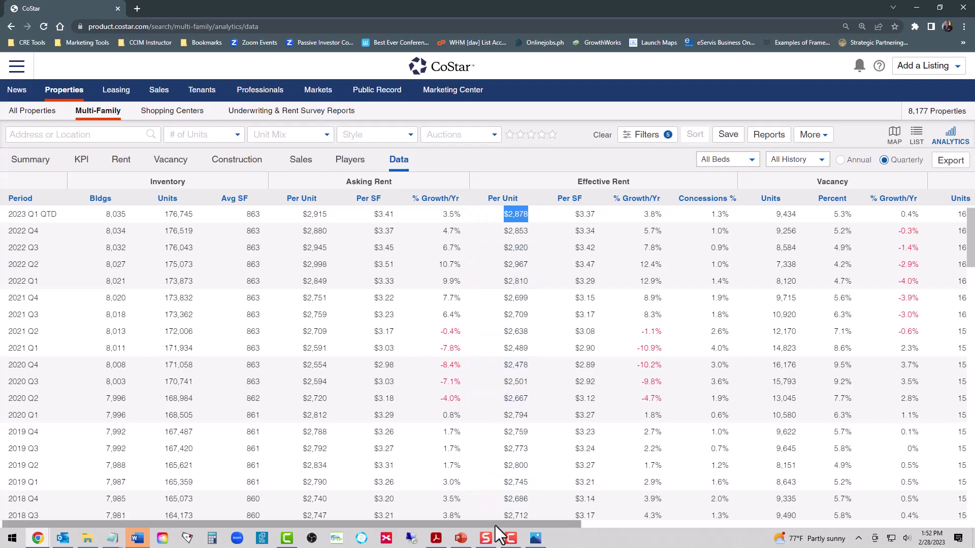
# Highlight absorption values of 117, (68), (255) and (100) units for 2022 Q1 through 2023 Q1.
pyautogui.moveTo(496, 525); pyautogui.dragTo(927, 525)
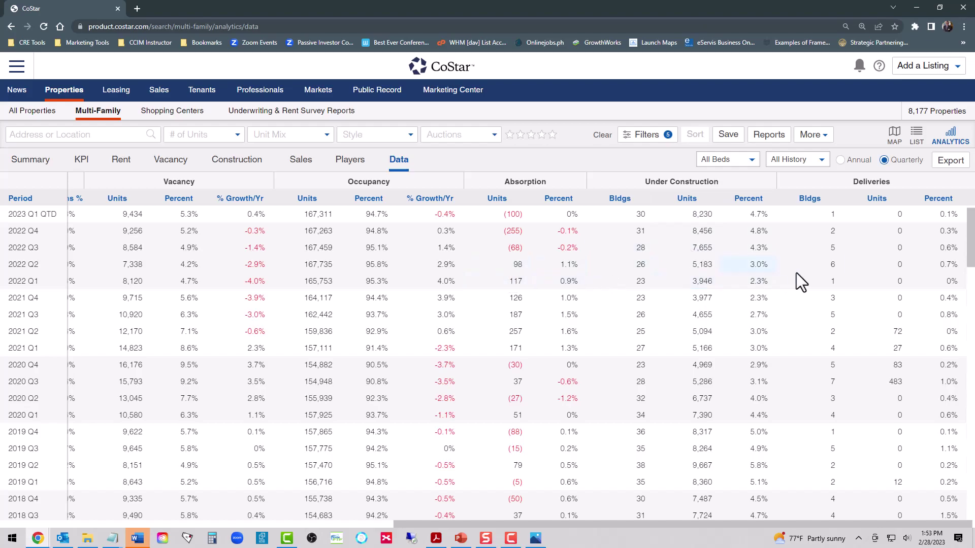
pyautogui.doubleClick(513, 282)
pyautogui.moveTo(520, 247); pyautogui.dragTo(511, 249)
pyautogui.moveTo(506, 232); pyautogui.dragTo(524, 234)
pyautogui.moveTo(501, 215); pyautogui.dragTo(523, 218)
# Scroll back and highlight the 2023 Q1 effective rent of $2,878.
pyautogui.hscroll(-1, 509, 523)
pyautogui.moveTo(444, 517); pyautogui.dragTo(184, 499)
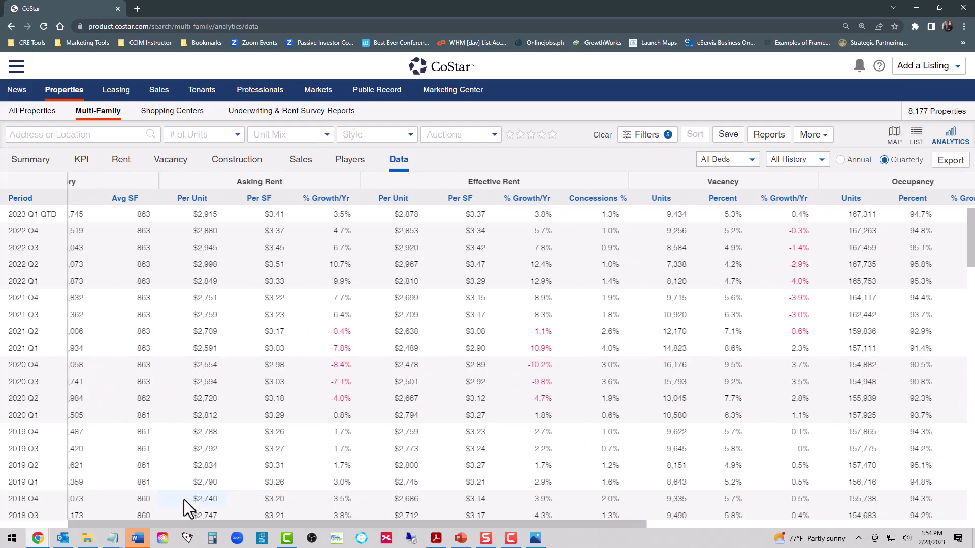
pyautogui.doubleClick(406, 214)
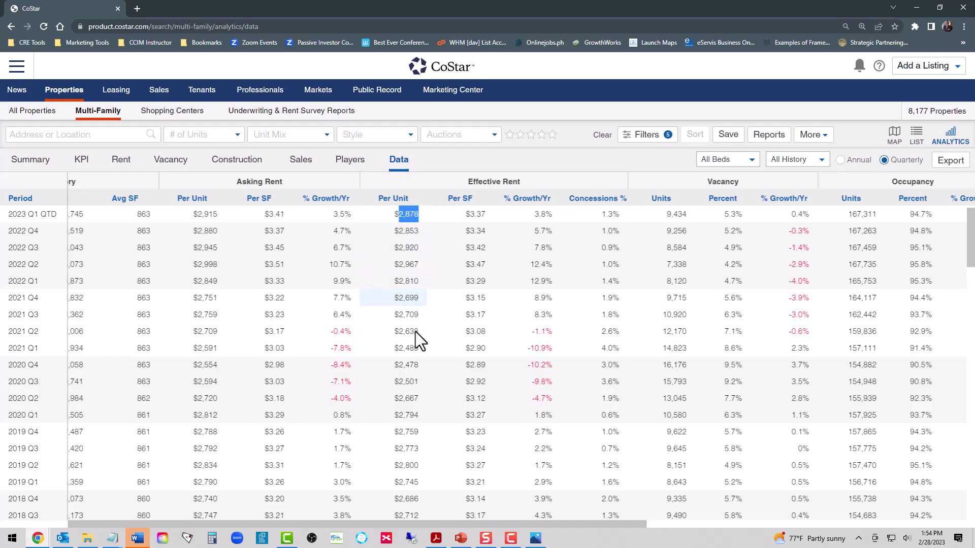
pyautogui.moveTo(441, 525); pyautogui.dragTo(764, 524)
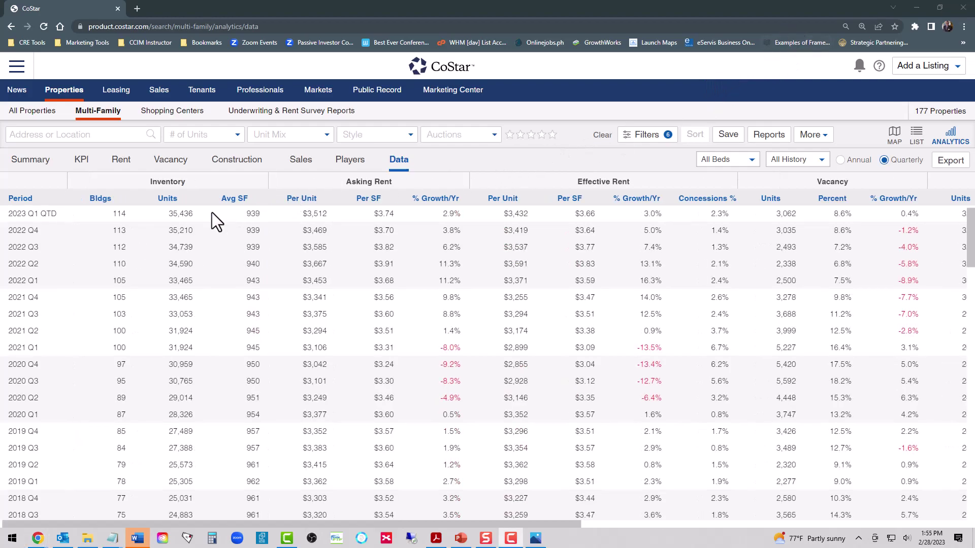
# Highlight 113 buildings, 35,210 units, and effective rents of $3,371, $3,591 and $3,432.
pyautogui.doubleClick(122, 231)
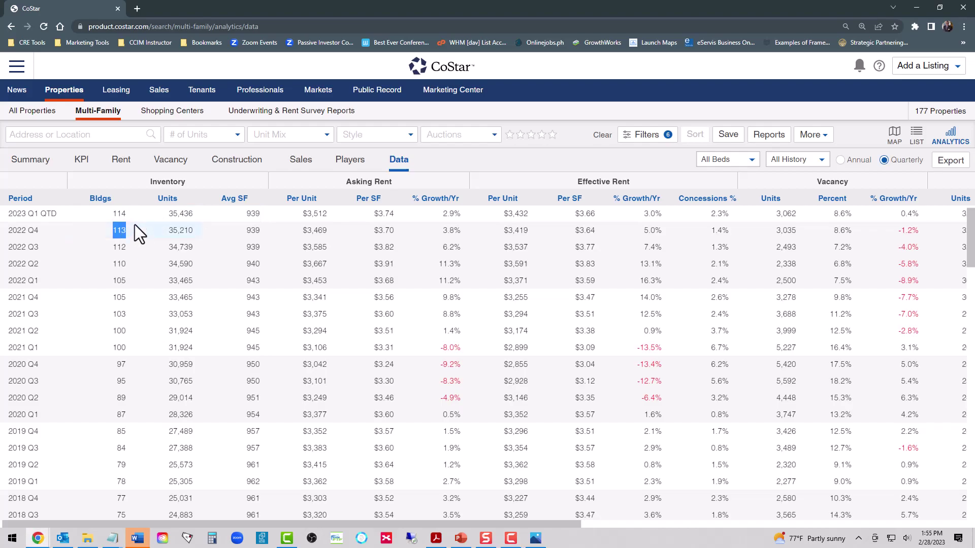
pyautogui.moveTo(167, 229); pyautogui.dragTo(196, 230)
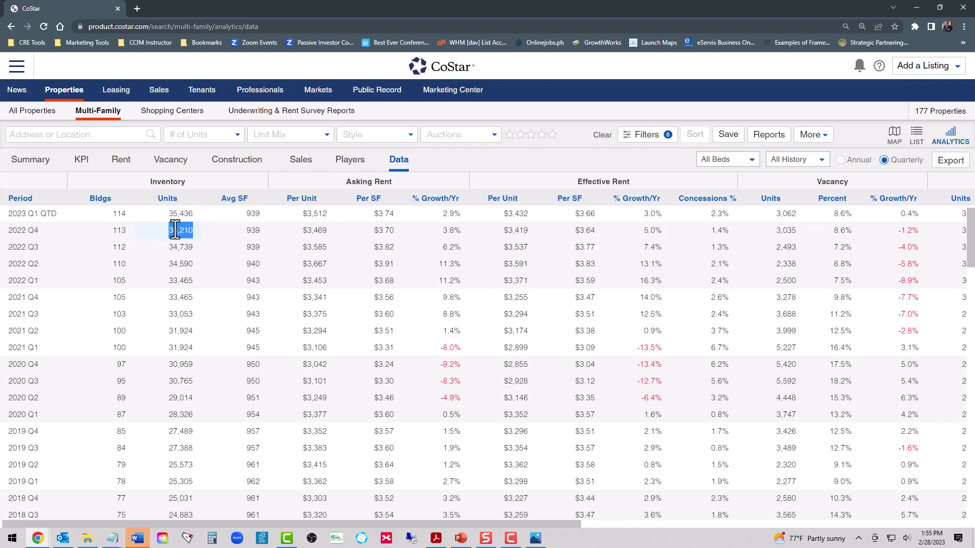
pyautogui.doubleClick(589, 182)
pyautogui.moveTo(504, 284); pyautogui.dragTo(531, 283)
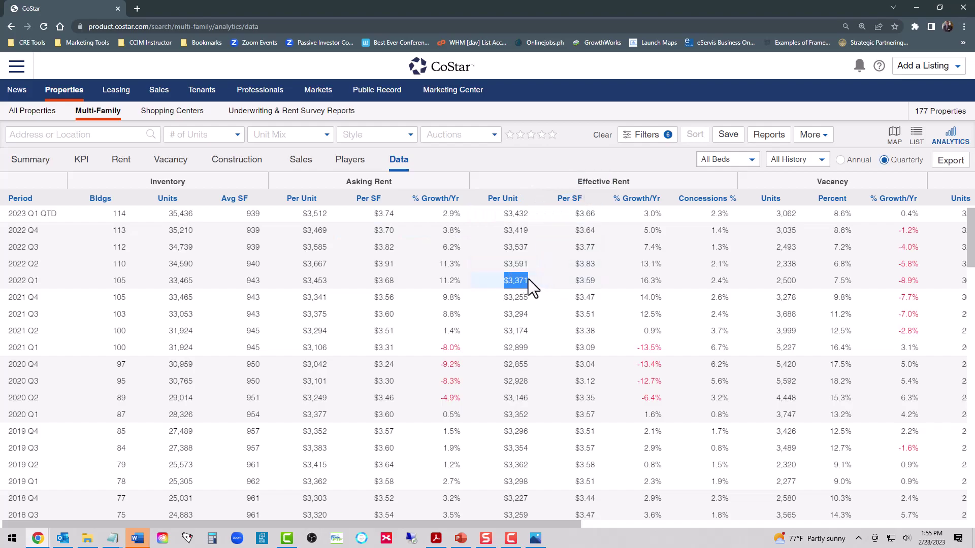
pyautogui.moveTo(502, 263); pyautogui.dragTo(527, 235)
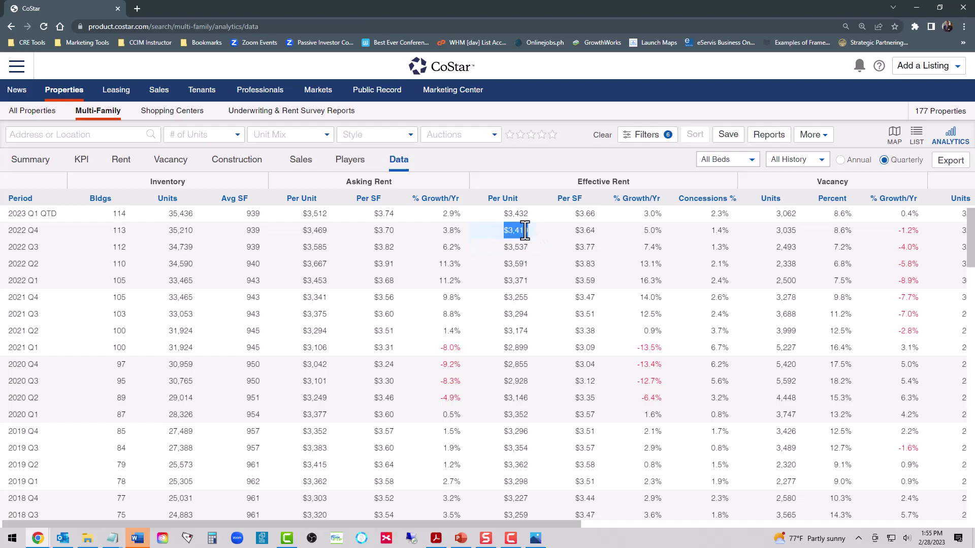
pyautogui.click(522, 213)
pyautogui.moveTo(502, 213); pyautogui.dragTo(527, 219)
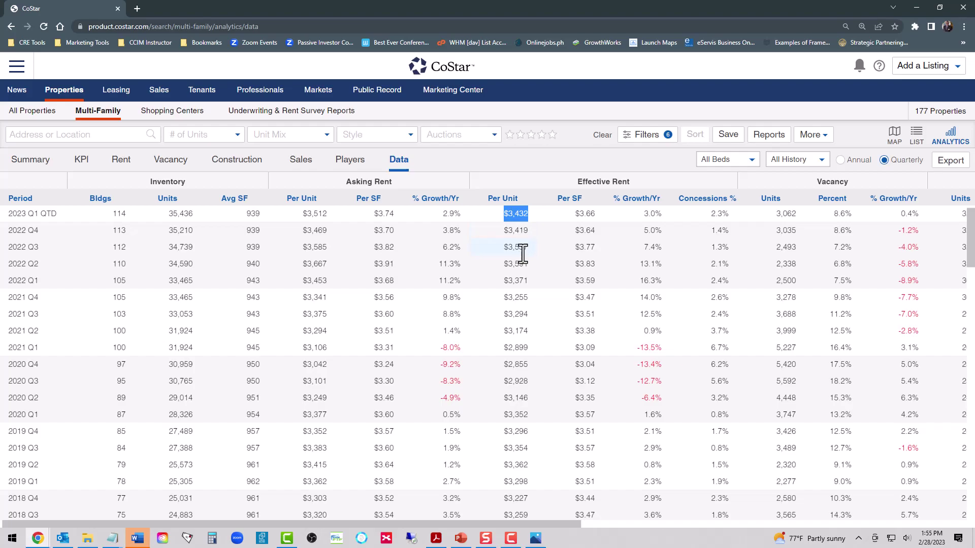
pyautogui.moveTo(521, 528); pyautogui.dragTo(968, 524)
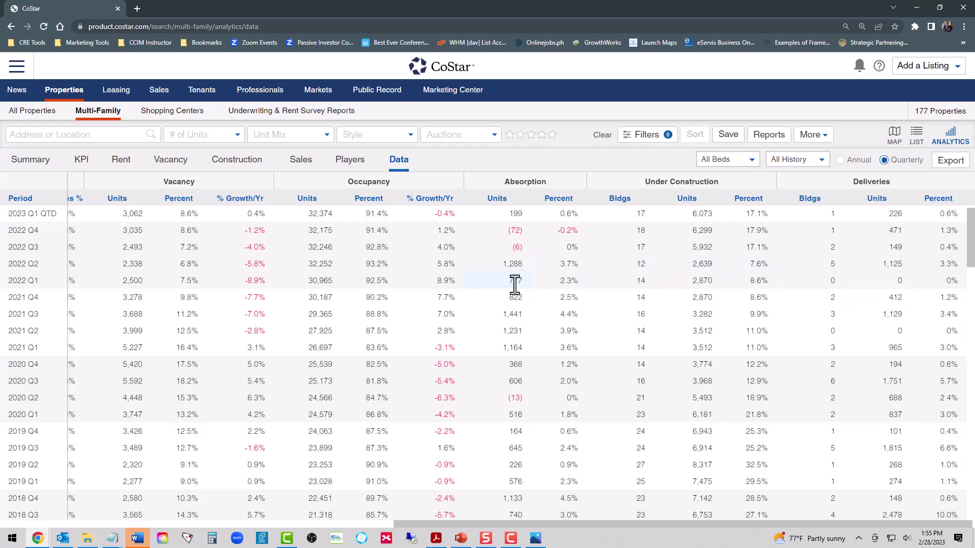
# Highlight absorption of 777, (6) and 199 units, 149 units delivered, and 91.4% occupancy.
pyautogui.doubleClick(515, 284)
pyautogui.doubleClick(896, 247)
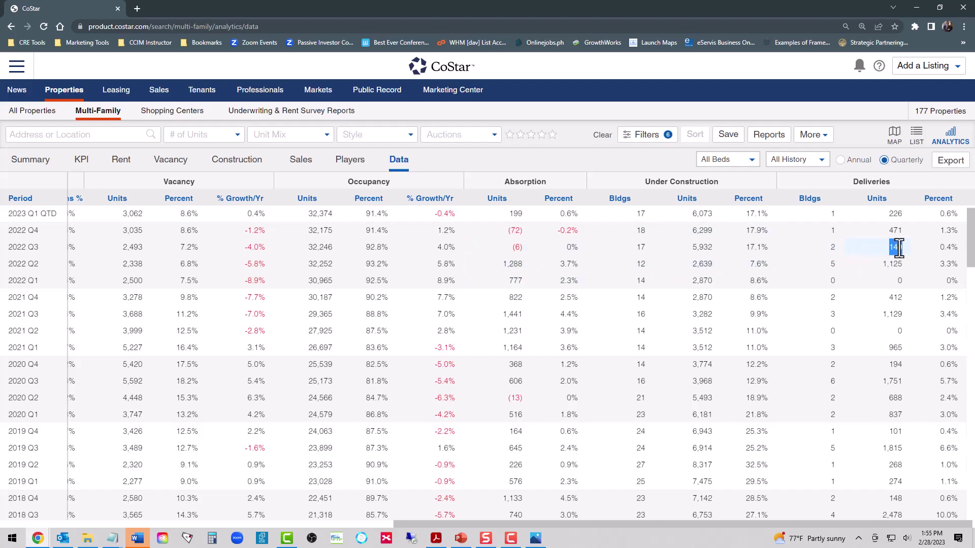
pyautogui.doubleClick(518, 249)
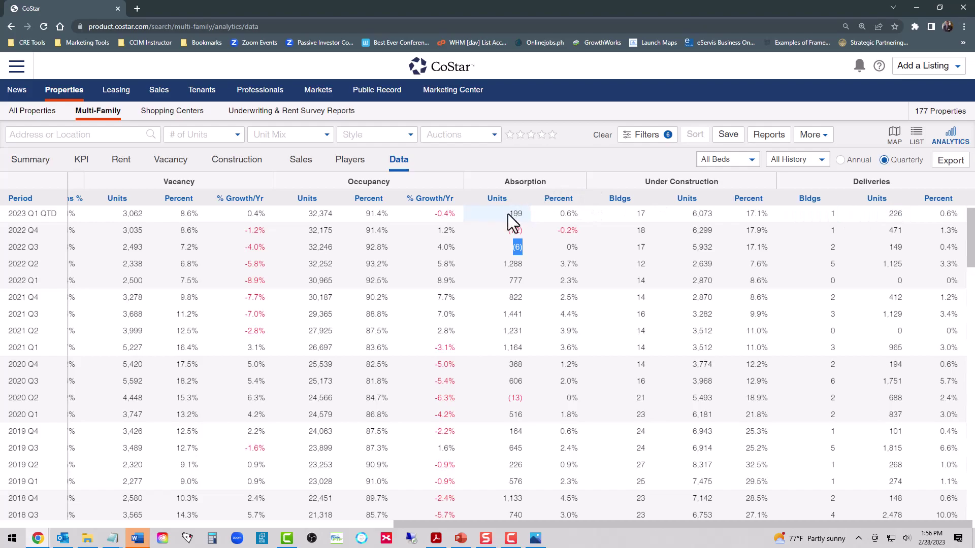
pyautogui.moveTo(507, 214); pyautogui.dragTo(516, 214)
pyautogui.moveTo(365, 214); pyautogui.dragTo(389, 214)
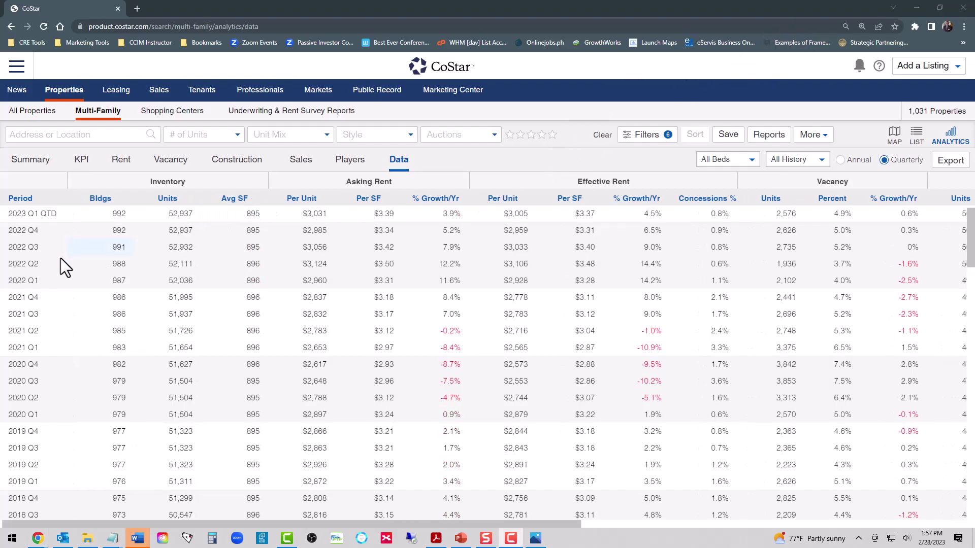
# Highlight 992 buildings, 52,937 units, and effective rents of $3,033 and $3,005.
pyautogui.doubleClick(118, 230)
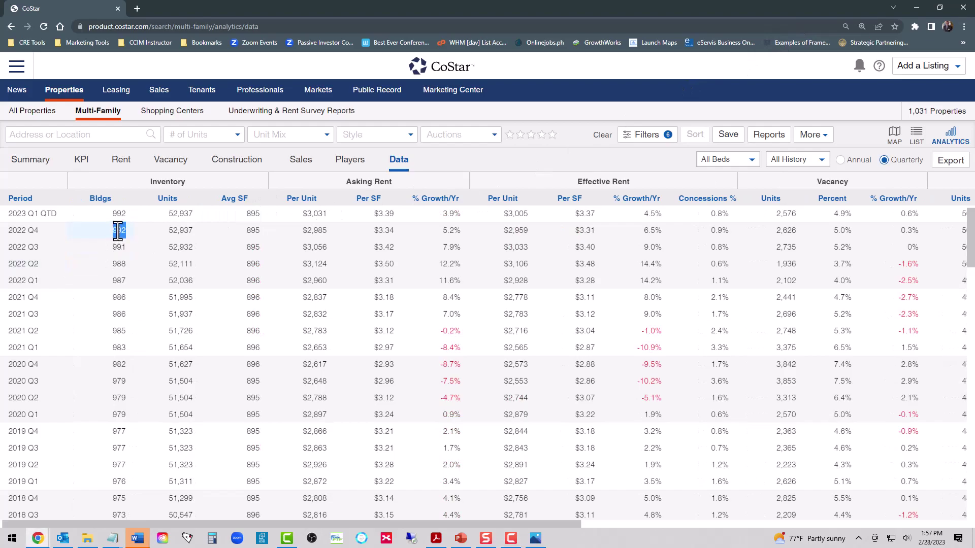
pyautogui.doubleClick(181, 231)
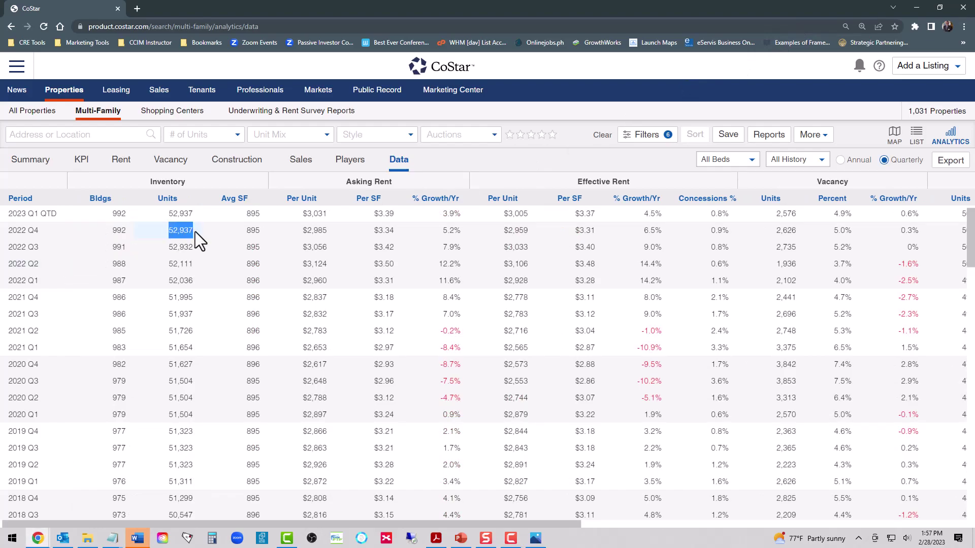
pyautogui.click(596, 180)
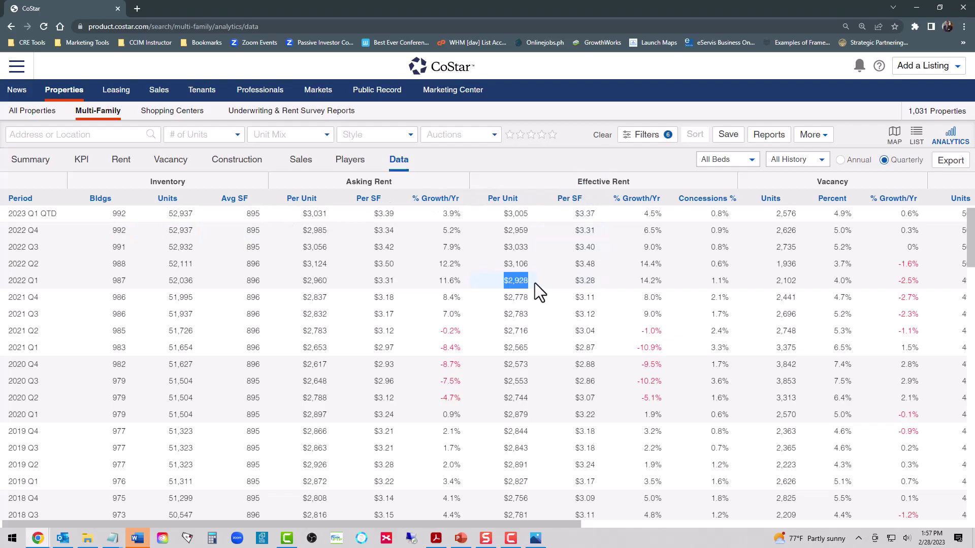
pyautogui.click(500, 263)
pyautogui.doubleClick(516, 247)
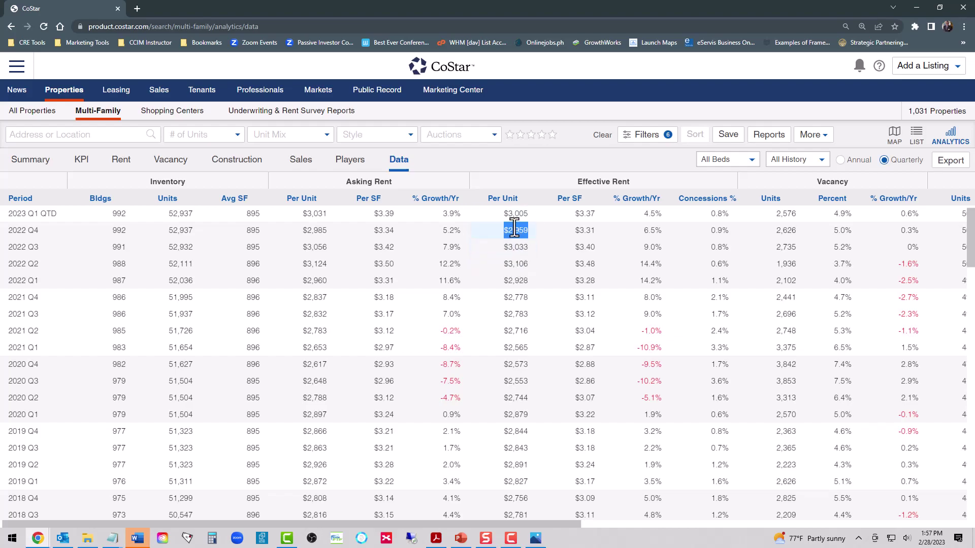
pyautogui.moveTo(504, 213); pyautogui.dragTo(512, 216)
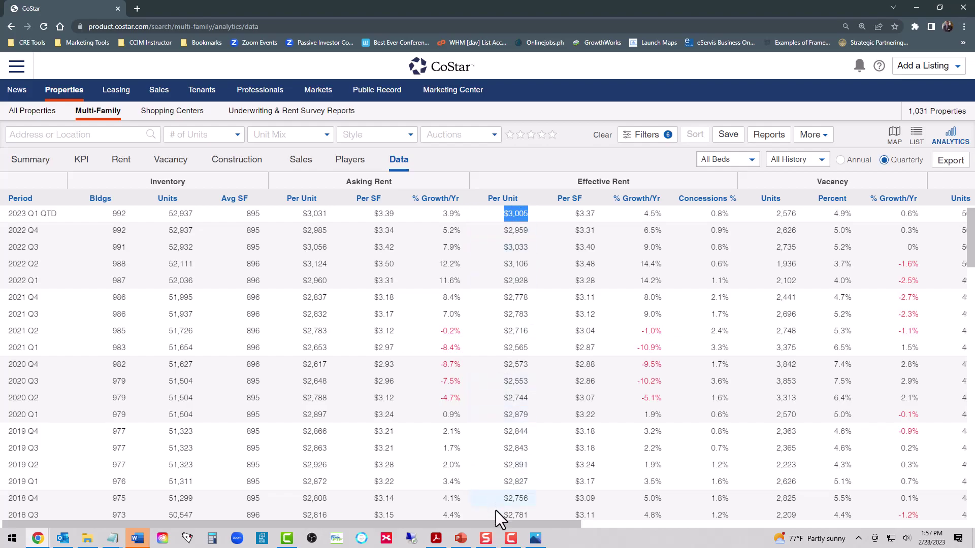
pyautogui.moveTo(508, 527); pyautogui.dragTo(956, 542)
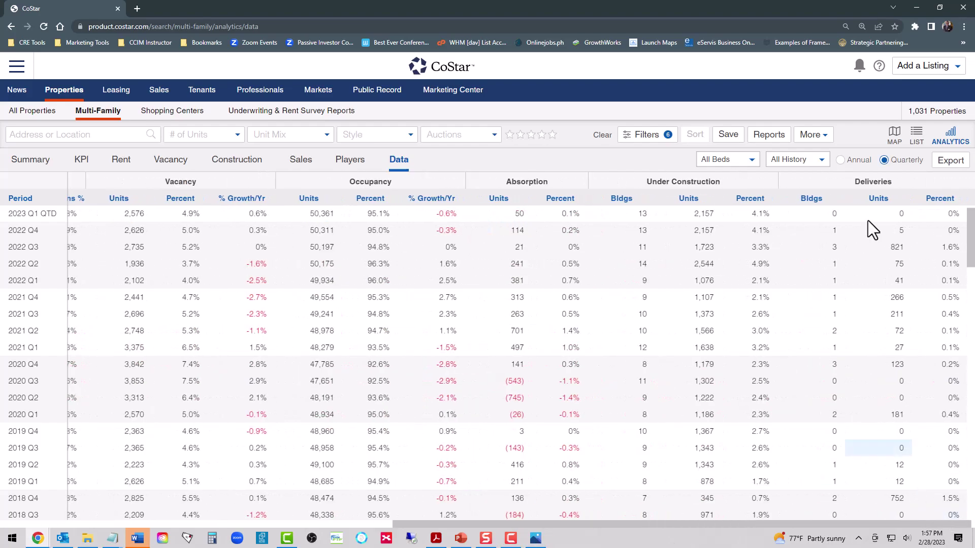
pyautogui.doubleClick(901, 283)
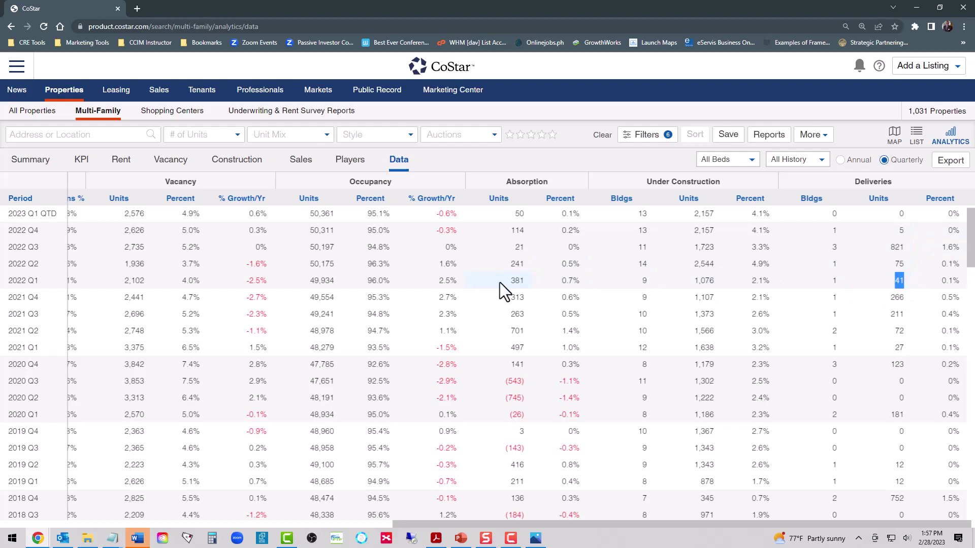
pyautogui.doubleClick(518, 282)
pyautogui.doubleClick(899, 264)
pyautogui.doubleClick(518, 264)
pyautogui.doubleClick(897, 247)
pyautogui.doubleClick(519, 247)
pyautogui.moveTo(891, 230); pyautogui.dragTo(909, 235)
pyautogui.moveTo(508, 227); pyautogui.dragTo(528, 232)
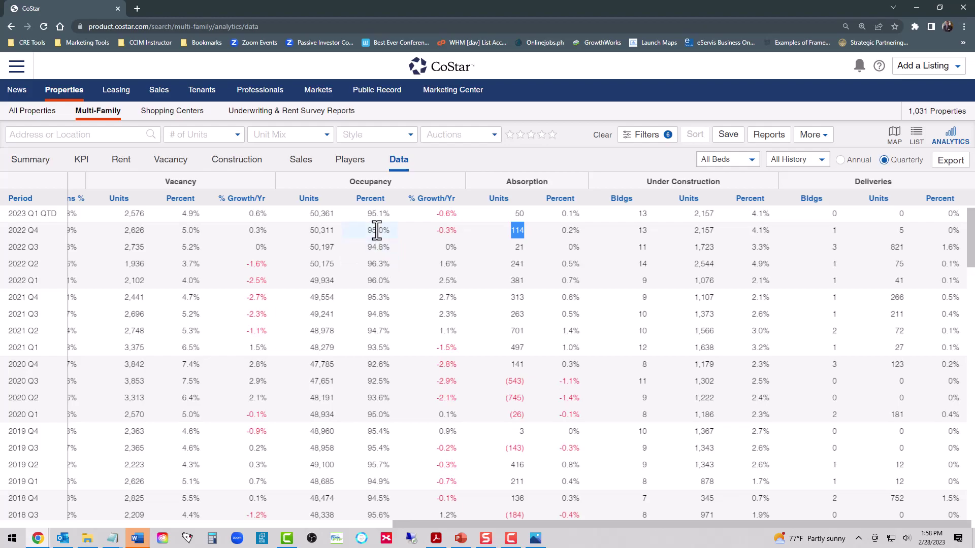
# Highlight the 2022 Q4 occupancy of 95.0%, then clear the selection.
pyautogui.moveTo(367, 231); pyautogui.dragTo(391, 213)
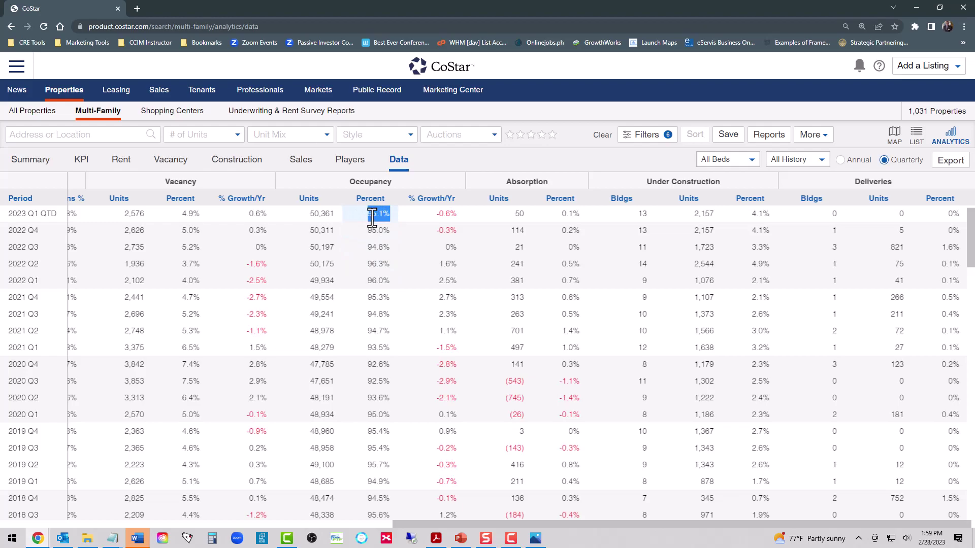
pyautogui.click(372, 217)
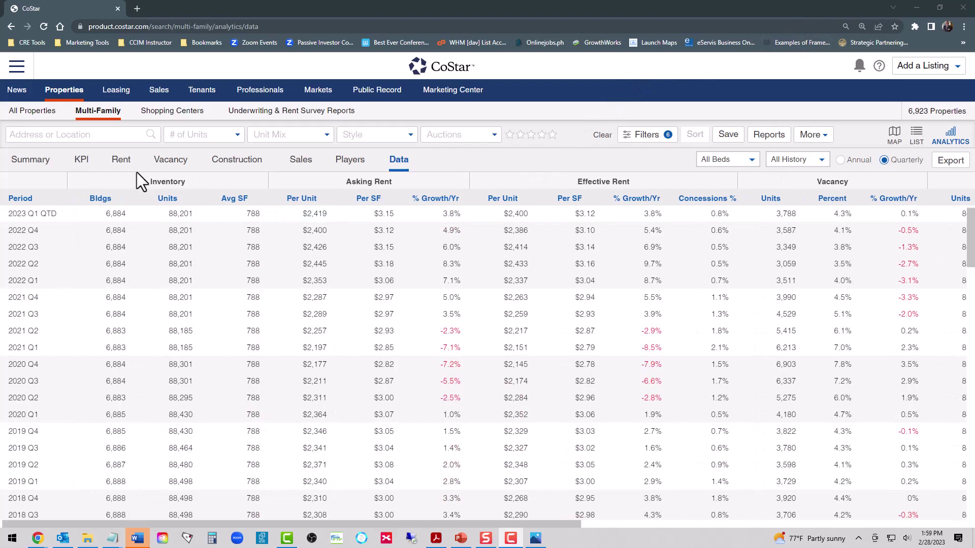
# Highlight 6,884 buildings, 88,201 units, and effective rents of $2,337 and $2,433.
pyautogui.doubleClick(122, 229)
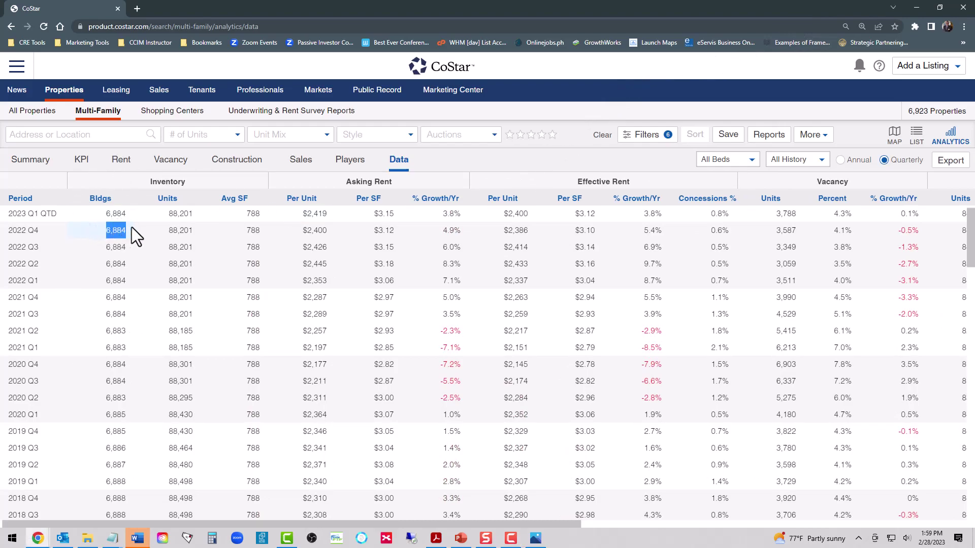
pyautogui.doubleClick(173, 231)
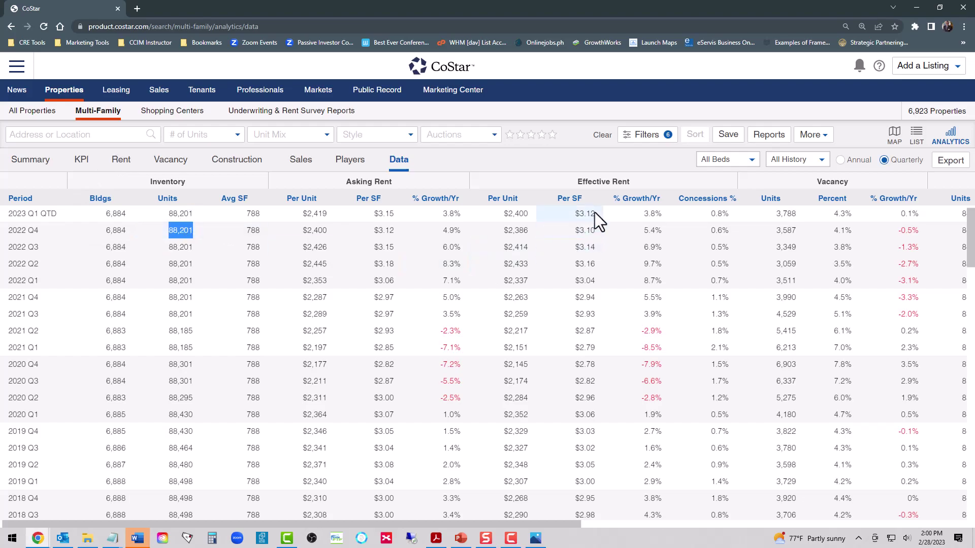
pyautogui.doubleClick(593, 181)
pyautogui.moveTo(503, 280); pyautogui.dragTo(526, 280)
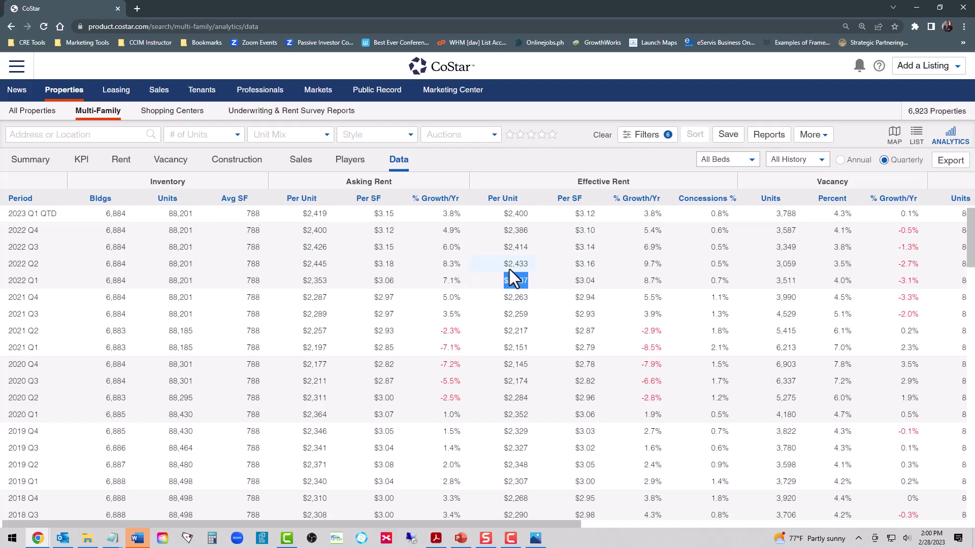
pyautogui.moveTo(504, 267); pyautogui.dragTo(522, 214)
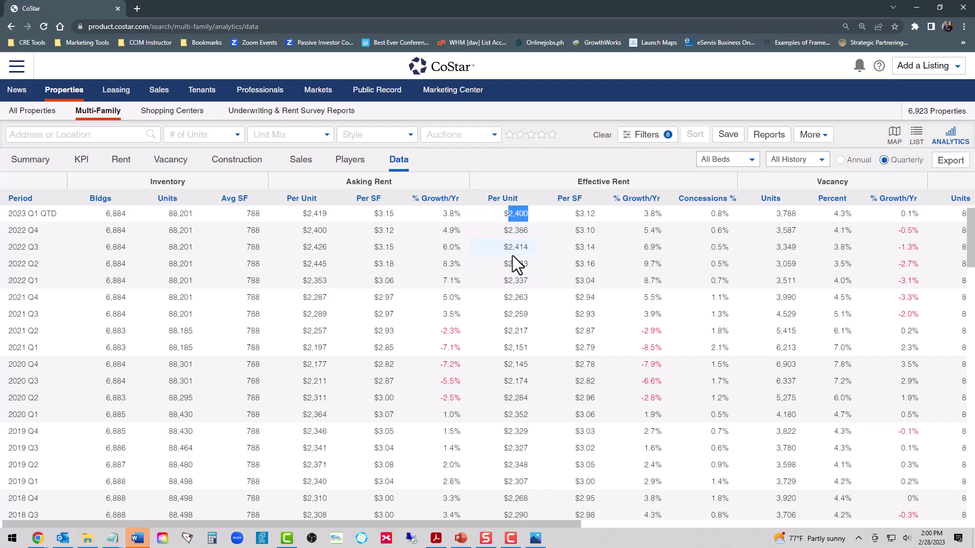
pyautogui.moveTo(382, 525); pyautogui.dragTo(820, 533)
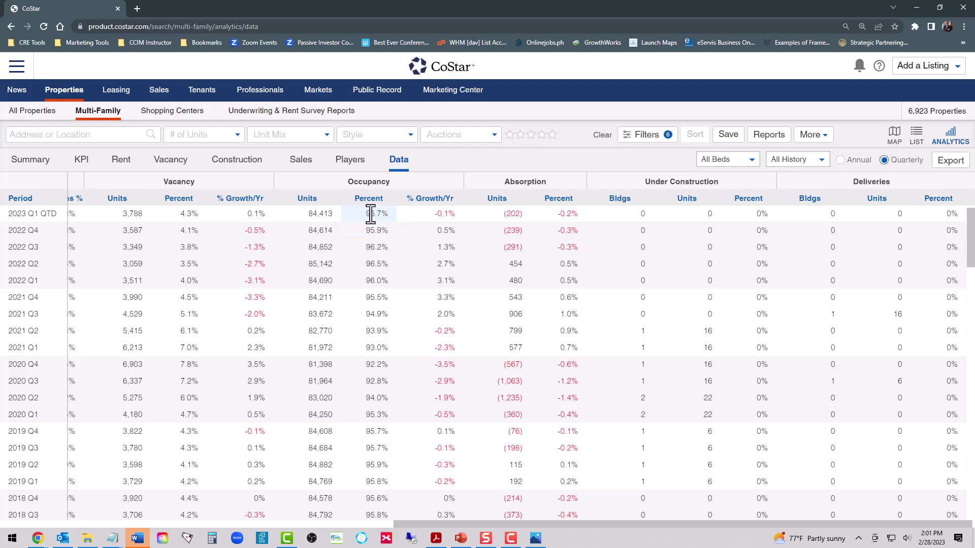
# Highlight the 2023 Q1 QTD occupancy of 95.7% in the 6,923-property quarterly table.
pyautogui.moveTo(365, 214); pyautogui.dragTo(392, 213)
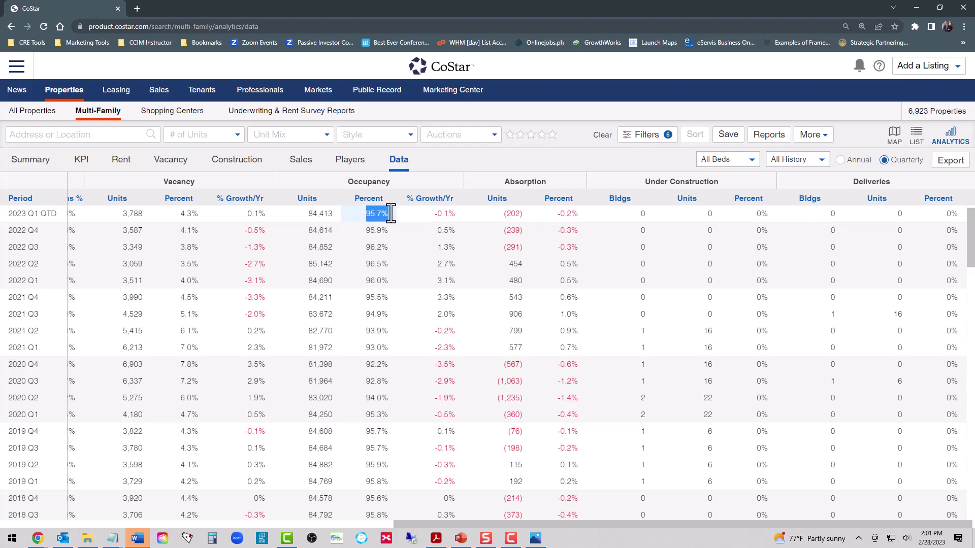
pyautogui.click(535, 538)
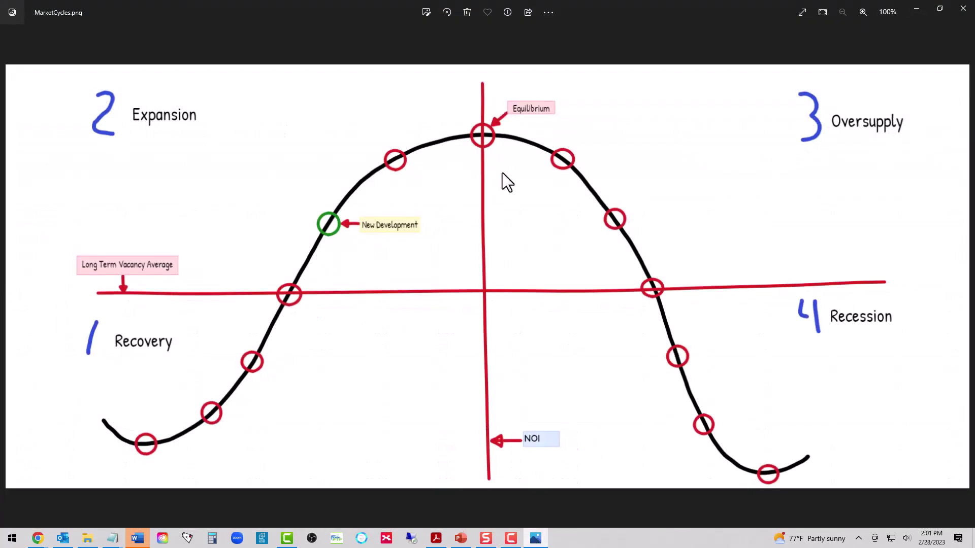